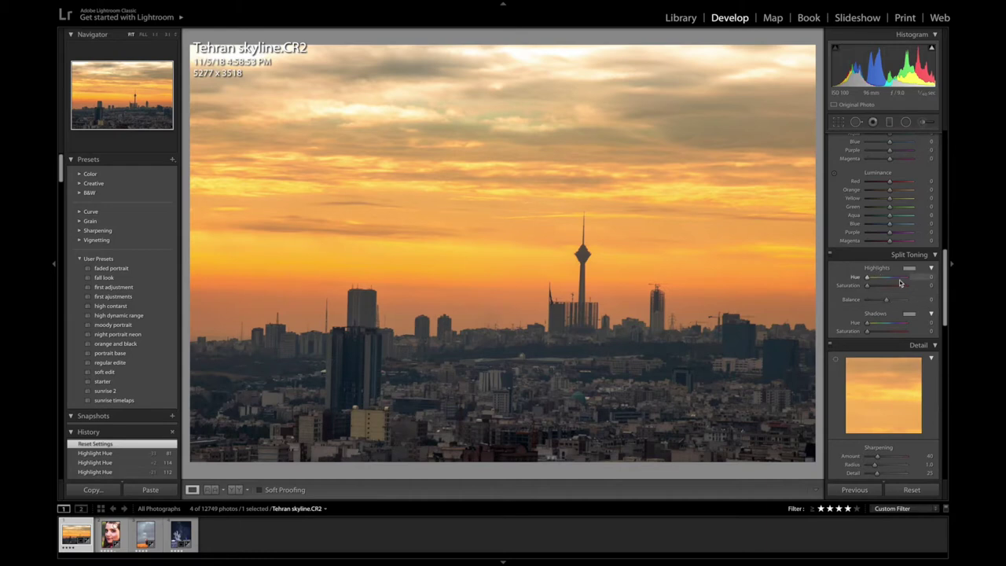
# Step: Give the skyline's split-toning highlights a warm orange tint at hue 26, saturation 10
pyautogui.click(909, 272)
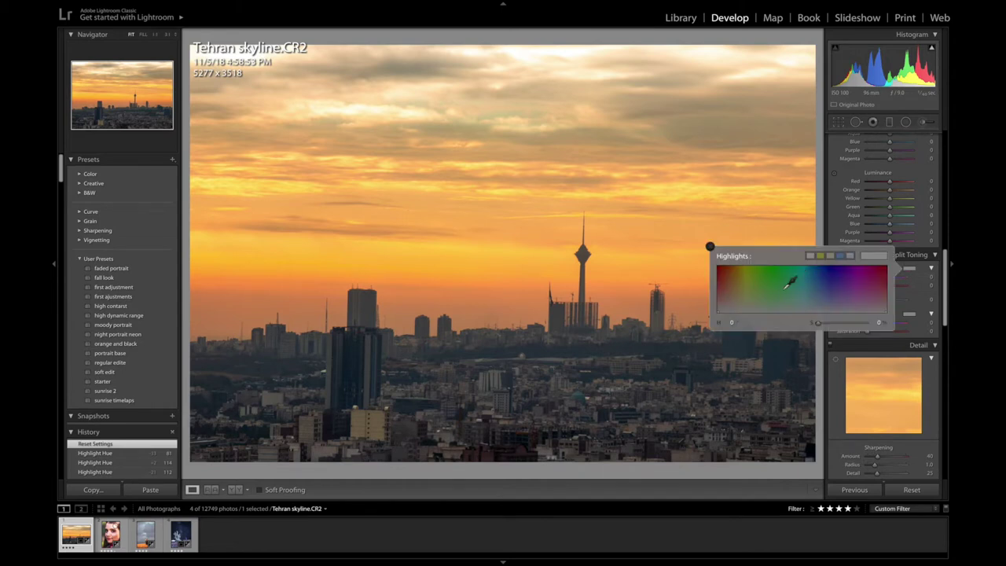
pyautogui.click(735, 305)
pyautogui.moveTo(734, 306); pyautogui.dragTo(731, 304)
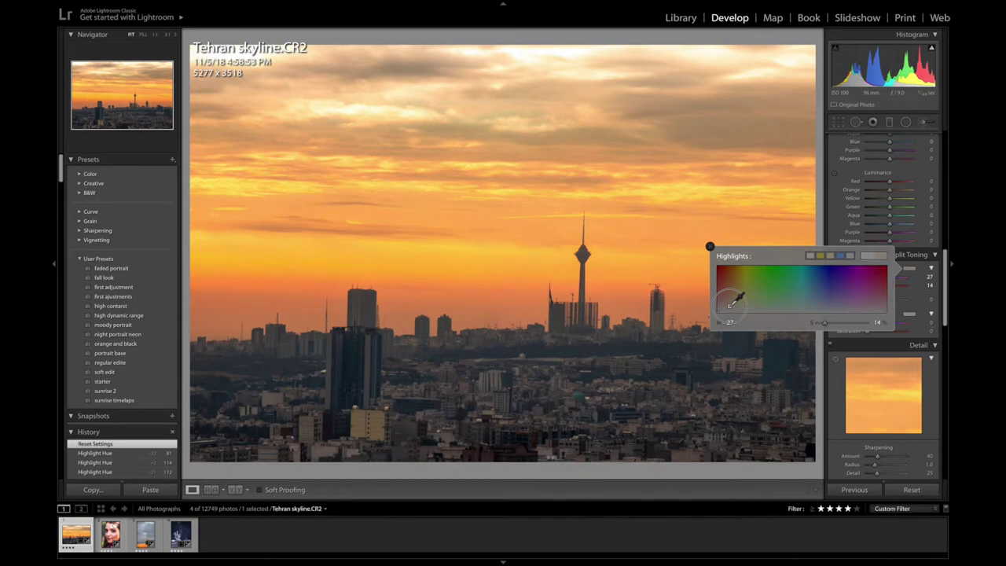
pyautogui.moveTo(730, 305); pyautogui.dragTo(729, 306)
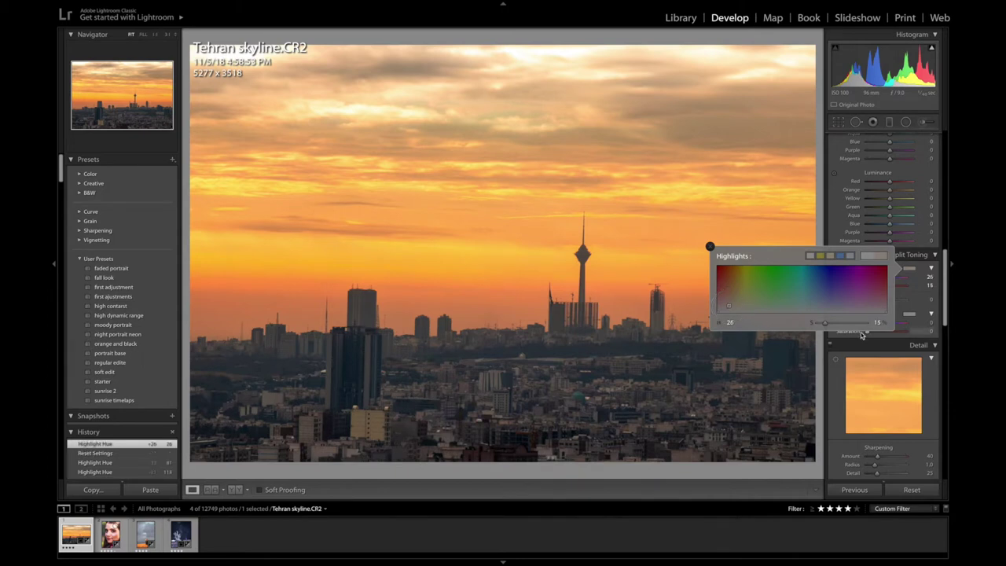
pyautogui.moveTo(827, 328); pyautogui.dragTo(823, 327)
pyautogui.scroll(-3, 944, 299)
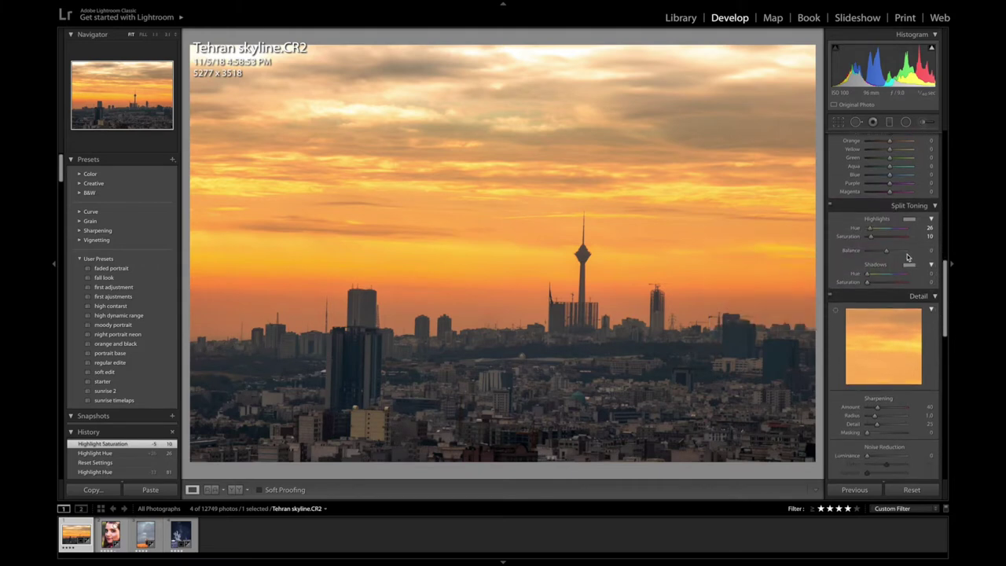
# Step: Tint the shadows blue at hue 216, saturation 89, and push highlight saturation to 100
pyautogui.click(909, 265)
pyautogui.moveTo(816, 298); pyautogui.dragTo(819, 306)
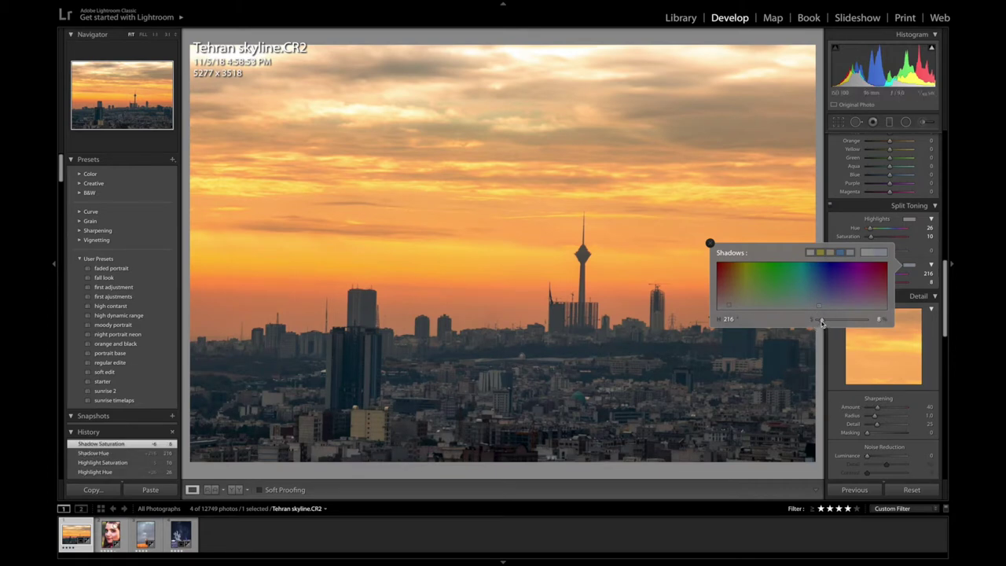
pyautogui.moveTo(821, 323); pyautogui.dragTo(859, 323)
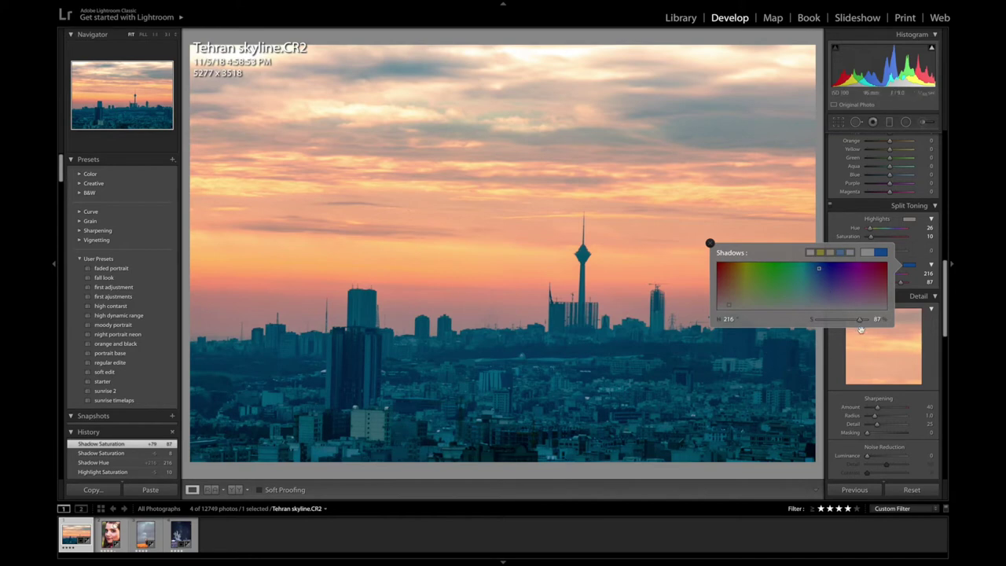
pyautogui.moveTo(862, 323); pyautogui.dragTo(865, 323)
pyautogui.click(909, 219)
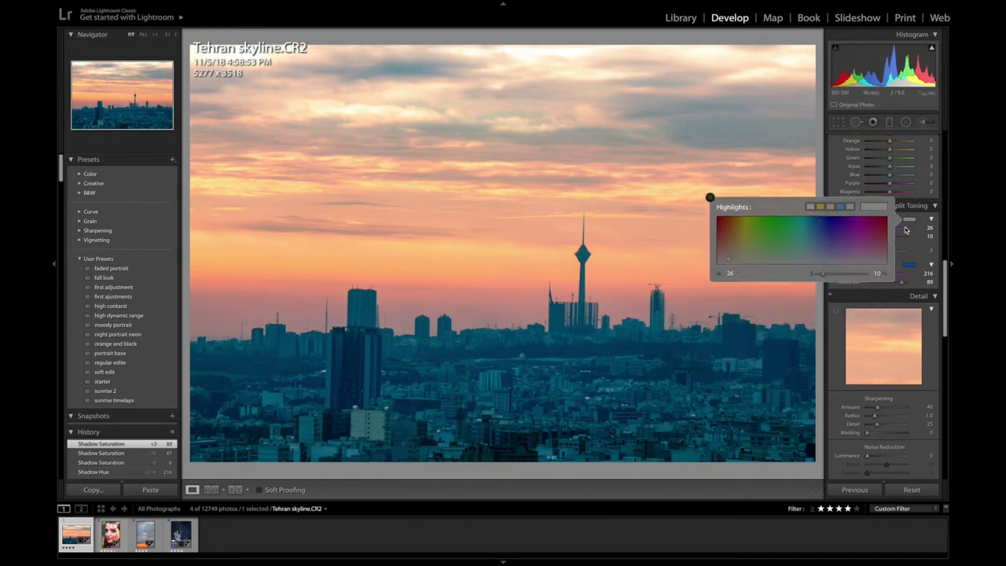
pyautogui.moveTo(833, 276); pyautogui.dragTo(886, 274)
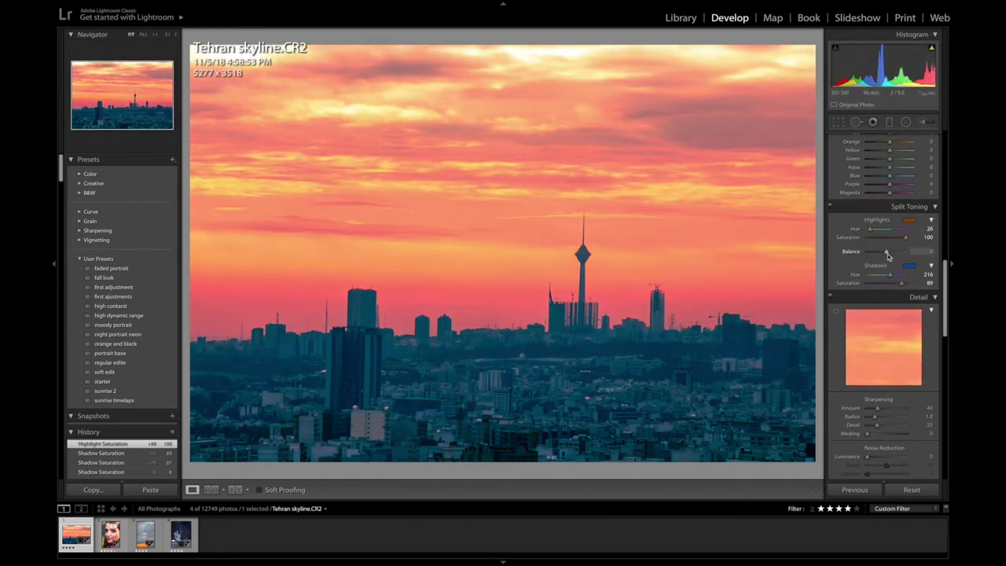
# Step: Test the split-toning Balance, then reset Balance and both saturations and scroll to Detail
pyautogui.moveTo(887, 255)
pyautogui.mouseDown()
pyautogui.moveTo(904, 258)
pyautogui.moveTo(870, 254)
pyautogui.moveTo(884, 254)
pyautogui.mouseUp()
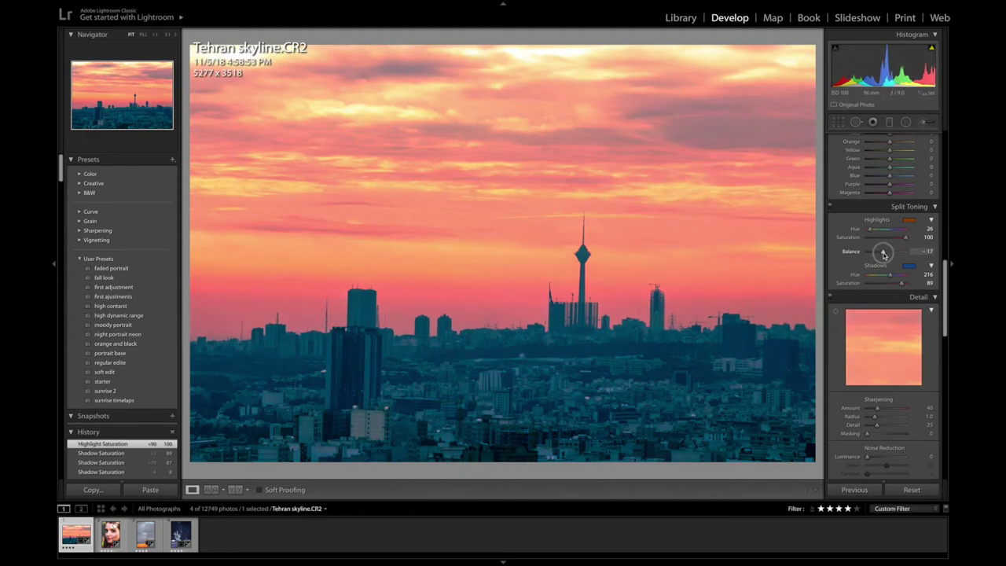
pyautogui.moveTo(883, 254); pyautogui.dragTo(900, 254)
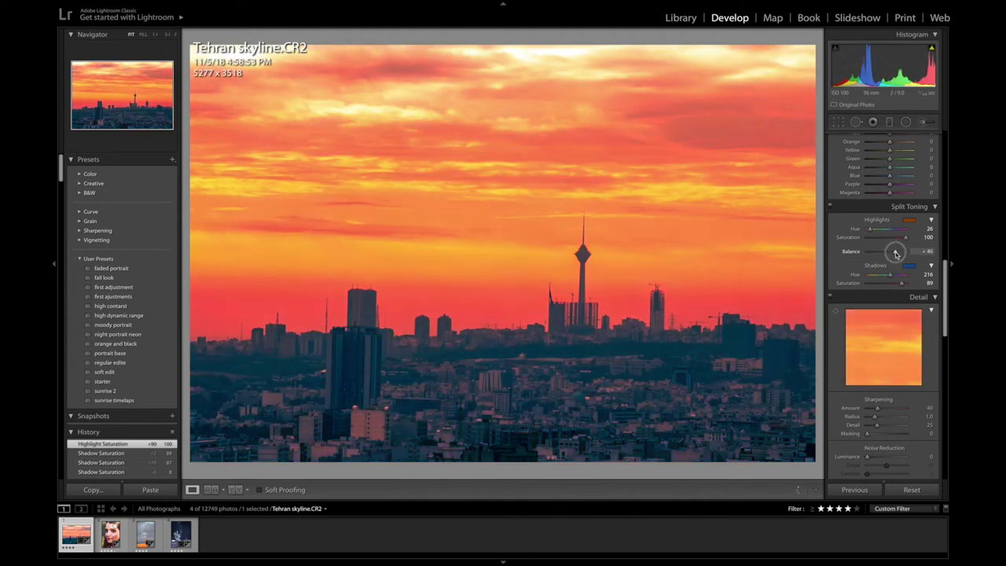
pyautogui.doubleClick(898, 251)
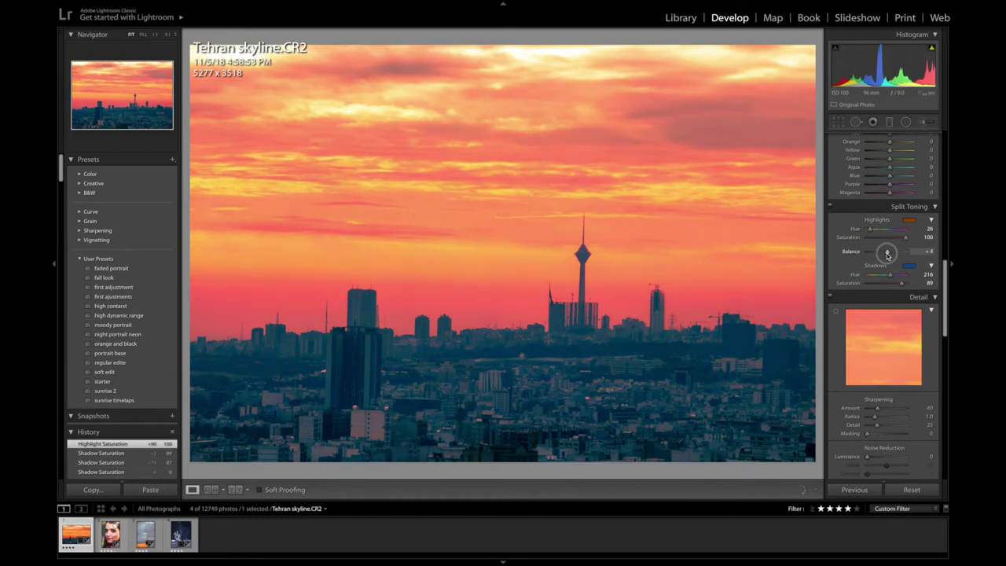
pyautogui.doubleClick(848, 237)
pyautogui.doubleClick(848, 283)
pyautogui.moveTo(946, 305); pyautogui.dragTo(946, 338)
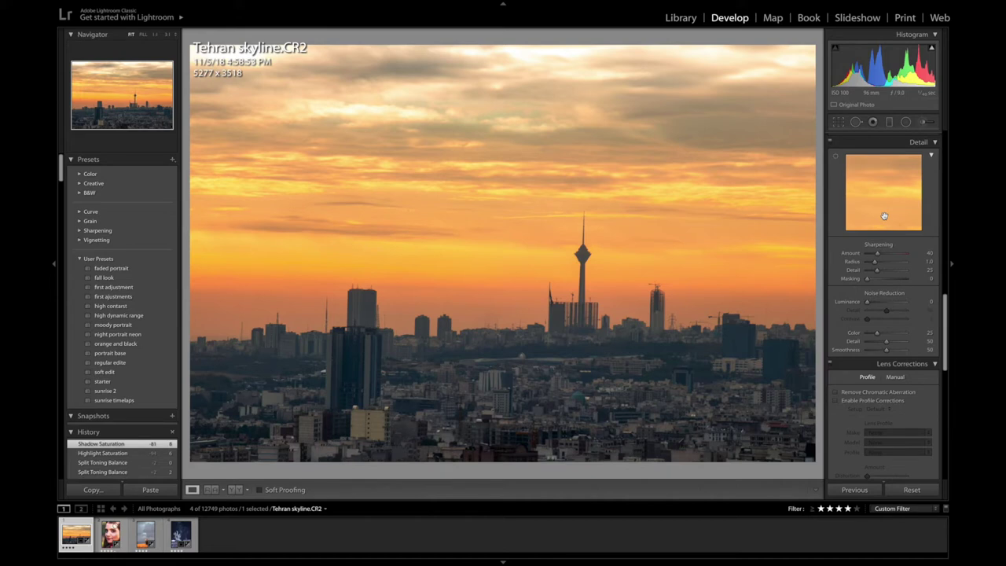
# Step: Pan the Detail preview, then lock it on the beige building in the lower skyline
pyautogui.moveTo(886, 215)
pyautogui.mouseDown()
pyautogui.moveTo(892, 153)
pyautogui.moveTo(892, 200)
pyautogui.moveTo(877, 223)
pyautogui.mouseUp()
pyautogui.click(836, 155)
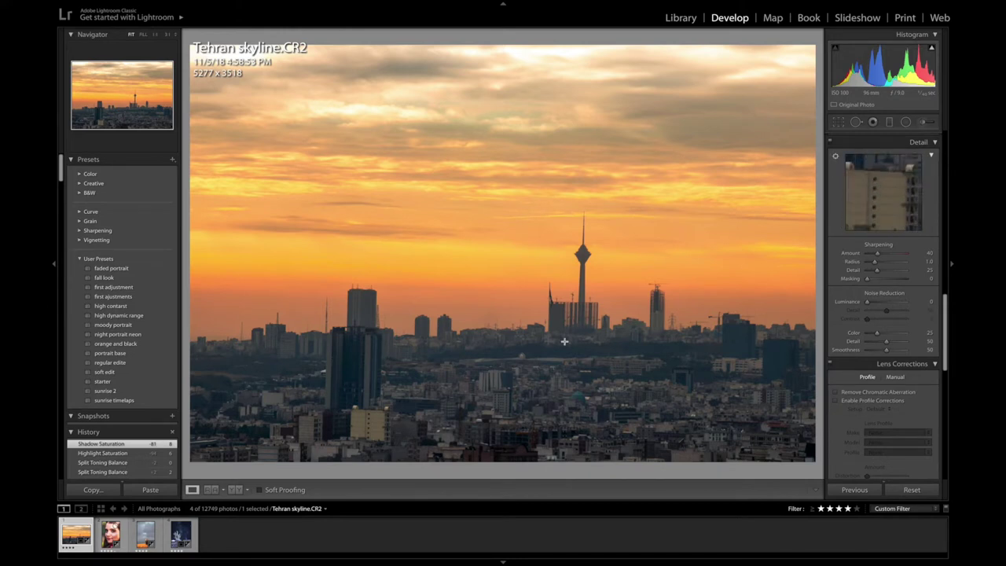
pyautogui.click(349, 419)
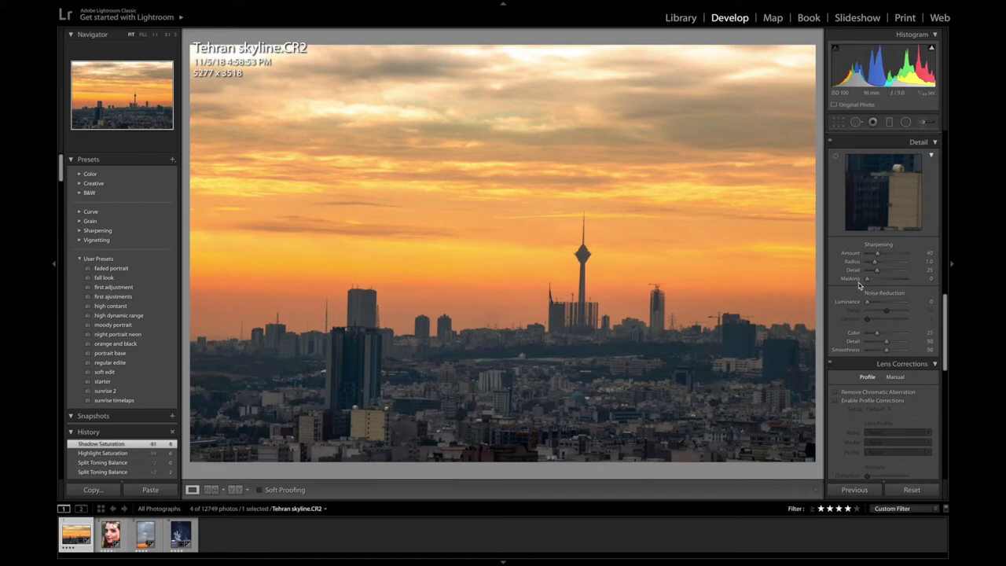
# Step: Compare the edge-mask preview from masking 0 upward, then settle Sharpening Masking at 65
pyautogui.moveTo(867, 279); pyautogui.dragTo(899, 281)
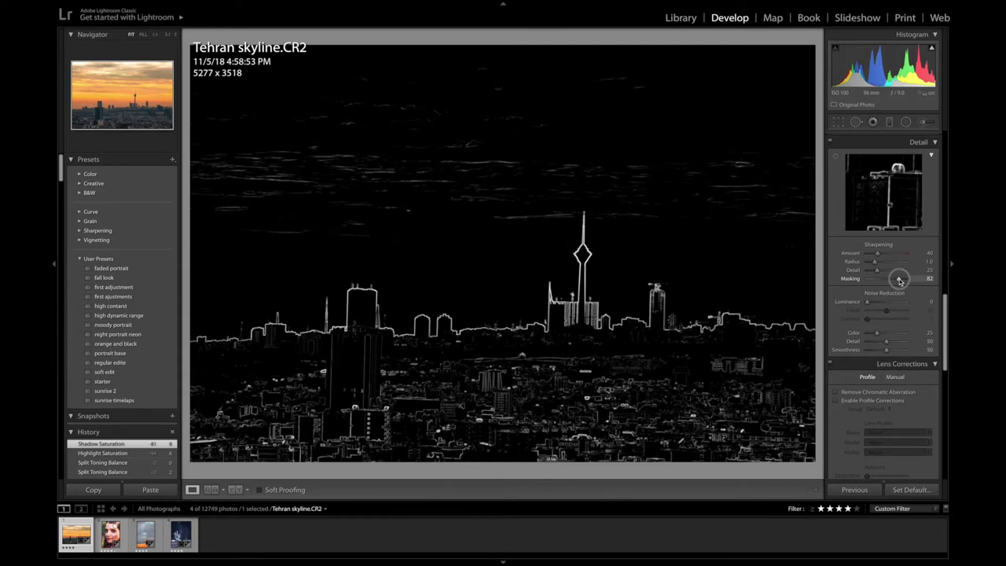
pyautogui.moveTo(900, 281); pyautogui.dragTo(864, 280)
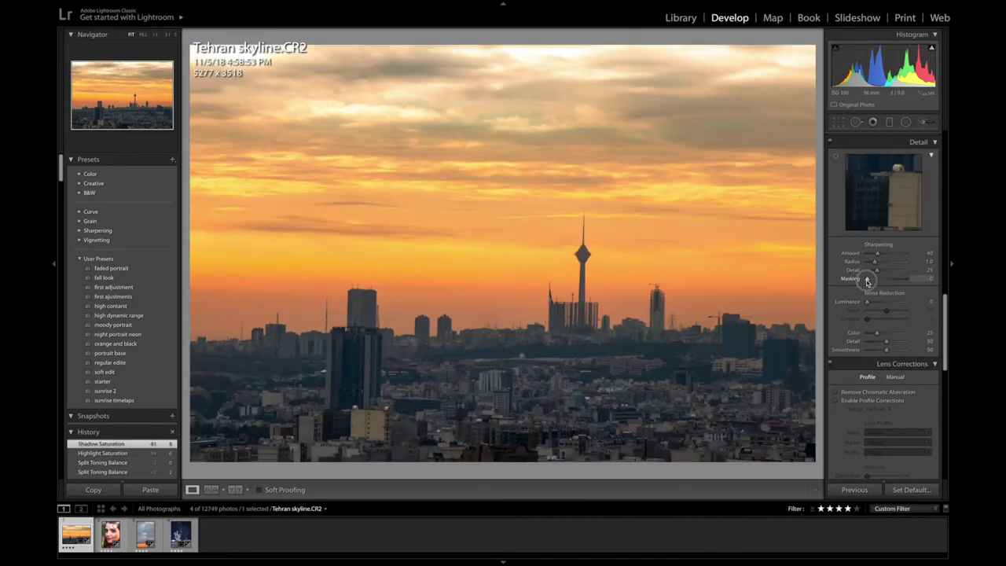
pyautogui.keyDown('alt'); pyautogui.click(868, 280); pyautogui.keyUp('alt')
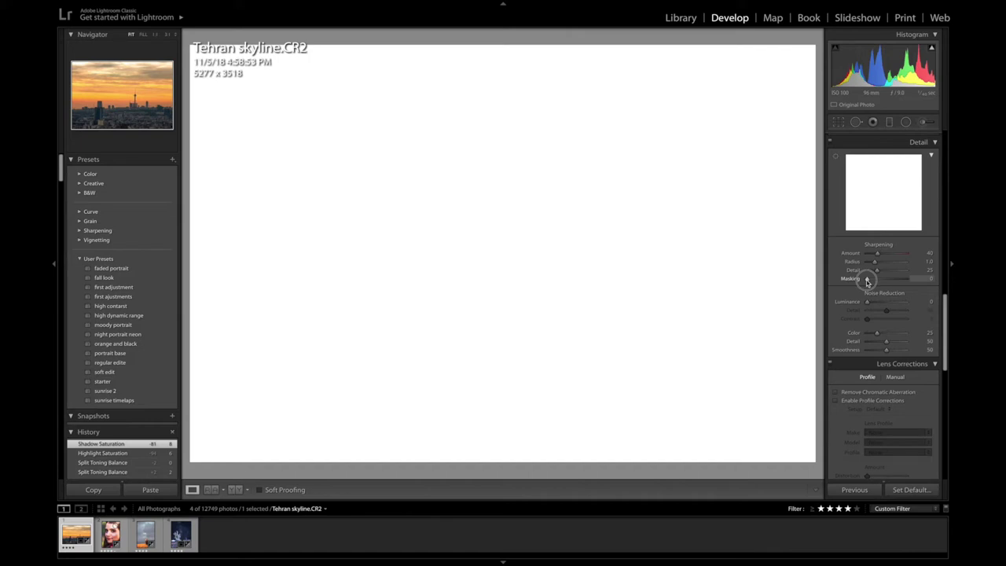
pyautogui.moveTo(868, 281); pyautogui.dragTo(892, 281)
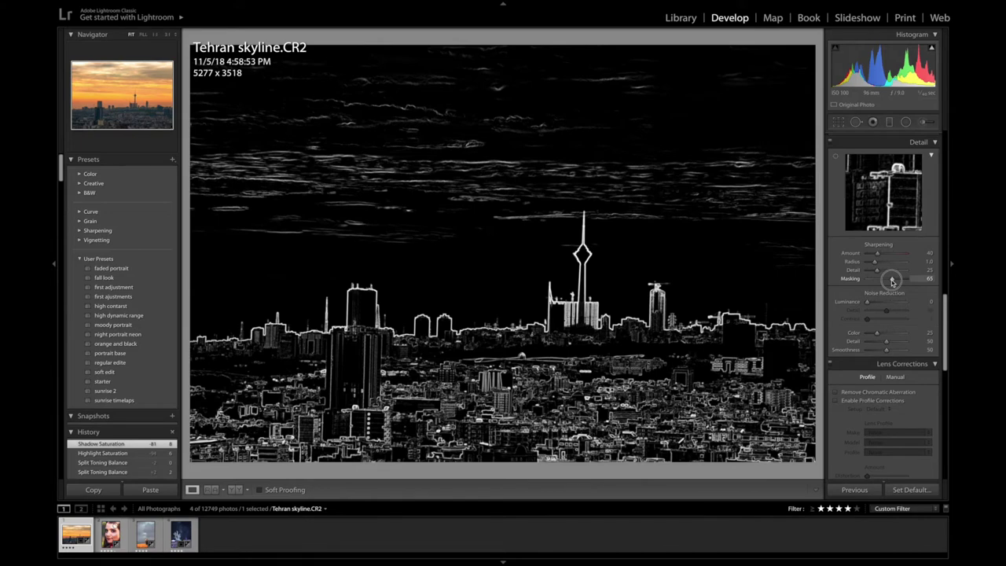
pyautogui.moveTo(892, 281); pyautogui.dragTo(892, 280)
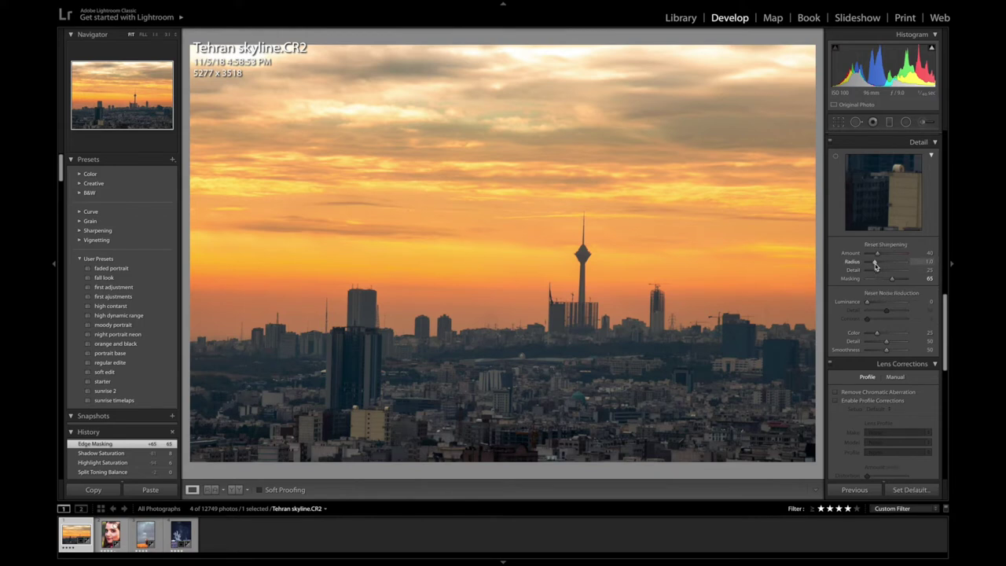
# Step: Set Sharpening Radius to 1.7 and Detail to 34 while watching the mask preview
pyautogui.moveTo(875, 263); pyautogui.dragTo(912, 264)
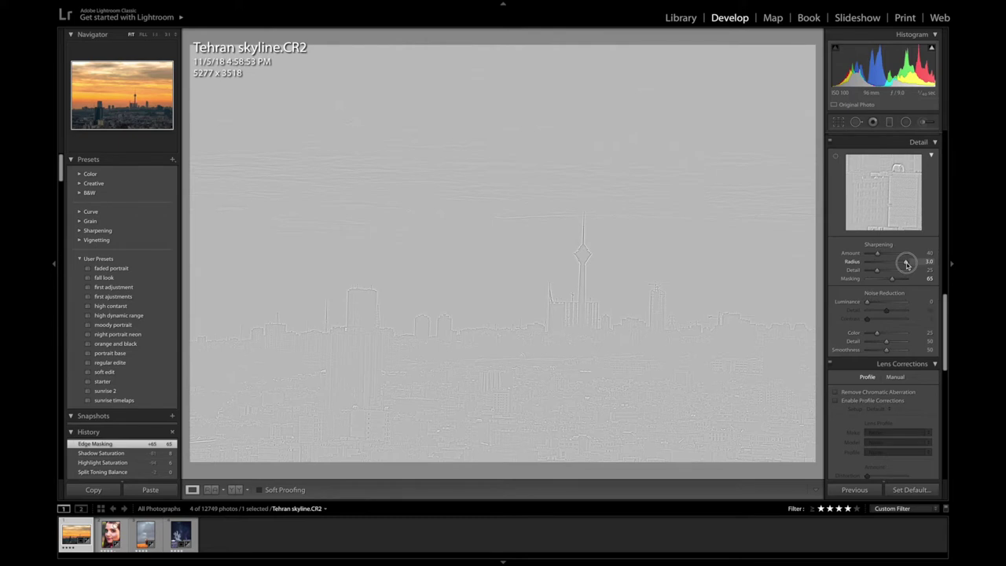
pyautogui.moveTo(906, 264)
pyautogui.mouseDown()
pyautogui.moveTo(867, 265)
pyautogui.moveTo(882, 272)
pyautogui.mouseUp()
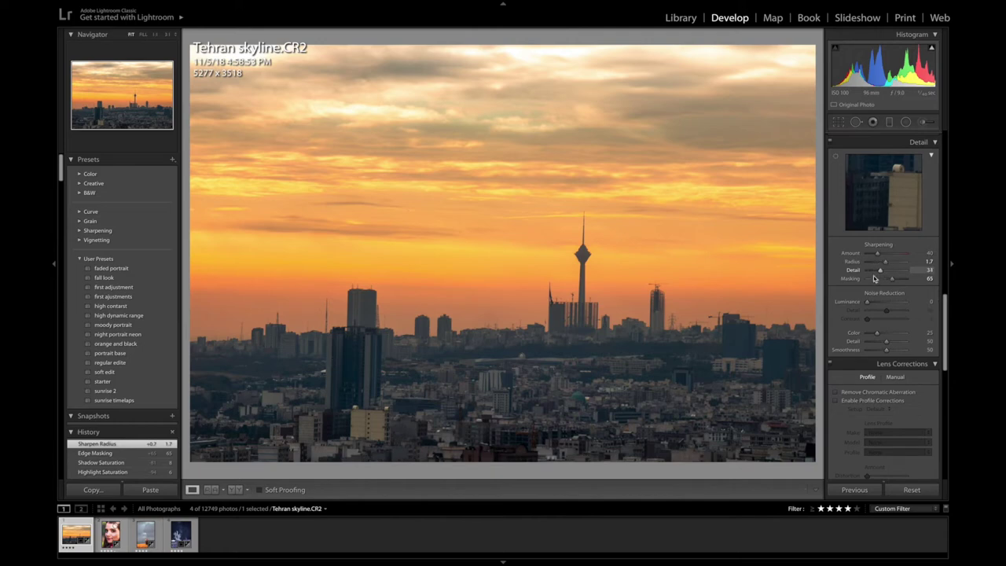
# Step: Zoom to 3:1 on the yellow building and compare Sharpening Amount at 0 versus 40
pyautogui.click(350, 420)
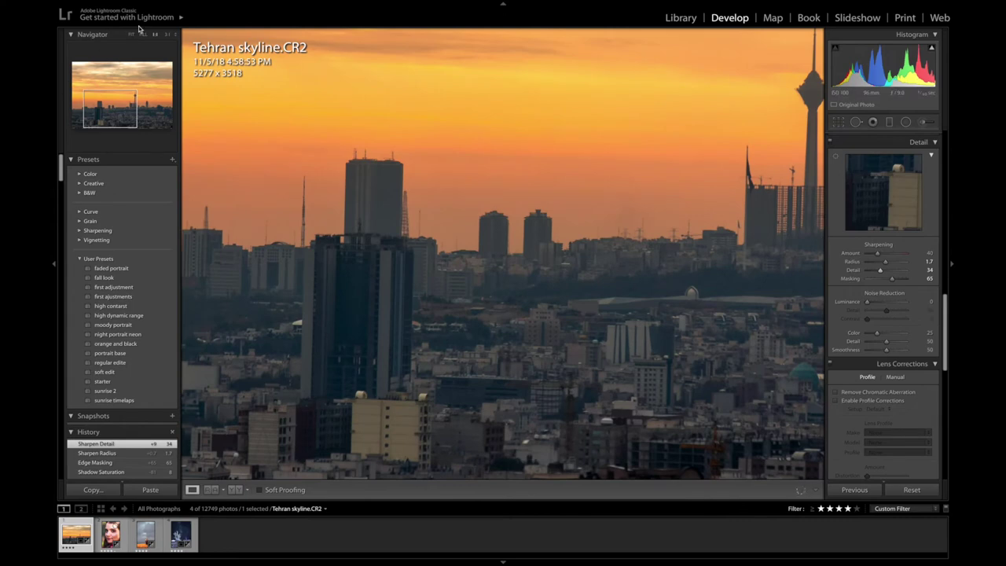
pyautogui.click(168, 35)
pyautogui.moveTo(321, 134)
pyautogui.mouseDown()
pyautogui.moveTo(589, 128)
pyautogui.moveTo(613, 110)
pyautogui.moveTo(523, 207)
pyautogui.mouseUp()
pyautogui.moveTo(879, 253)
pyautogui.mouseDown()
pyautogui.moveTo(921, 256)
pyautogui.moveTo(865, 254)
pyautogui.mouseUp()
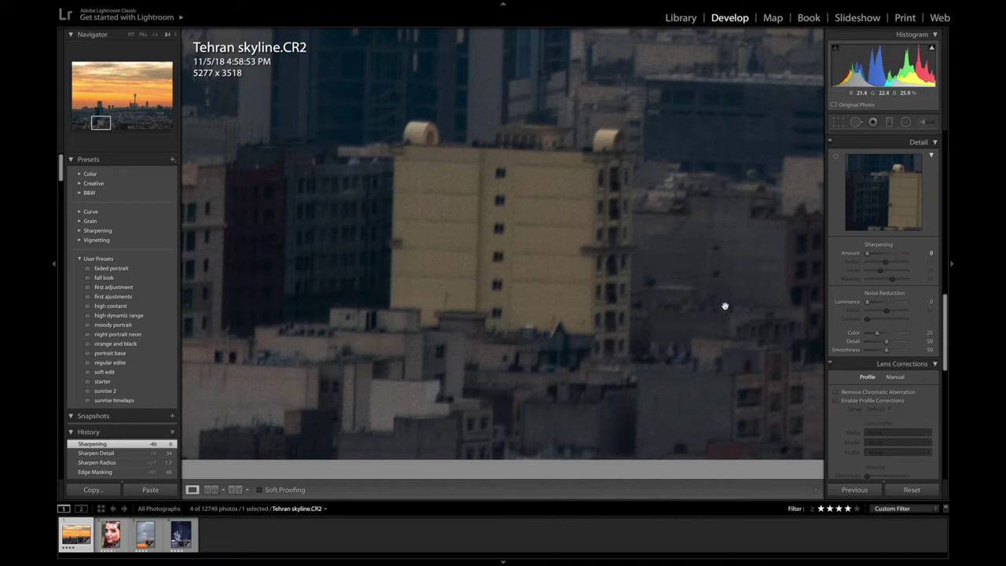
pyautogui.doubleClick(857, 253)
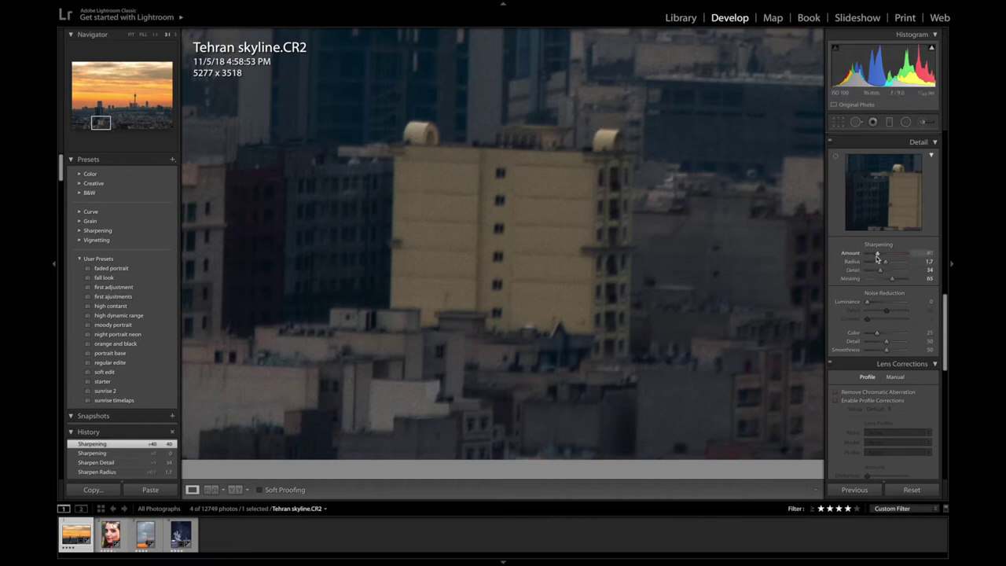
pyautogui.moveTo(878, 254); pyautogui.dragTo(881, 257)
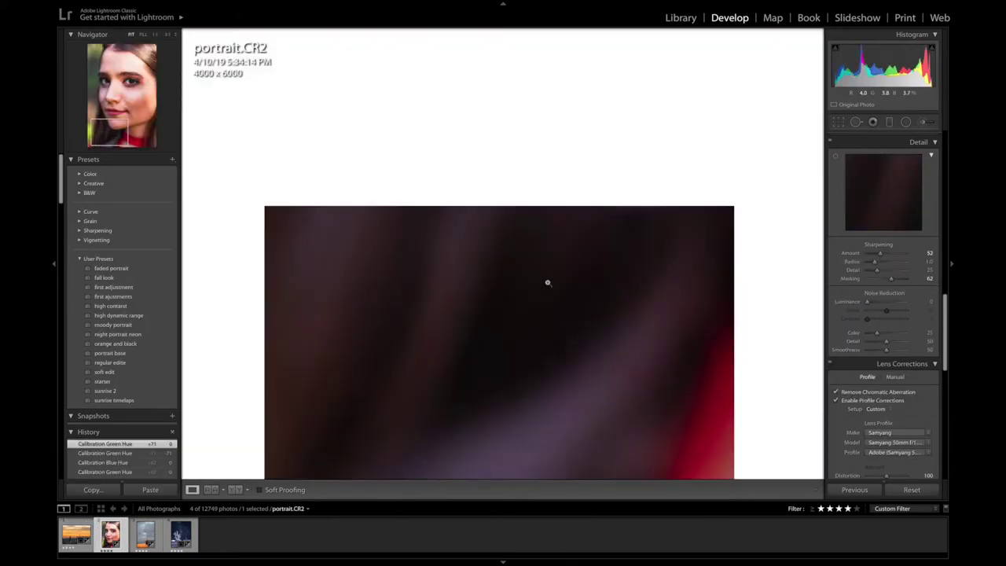
# Step: Set the portrait's Sharpening Masking to 80 and Amount to 47, checking the eye and whole face
pyautogui.click(549, 283)
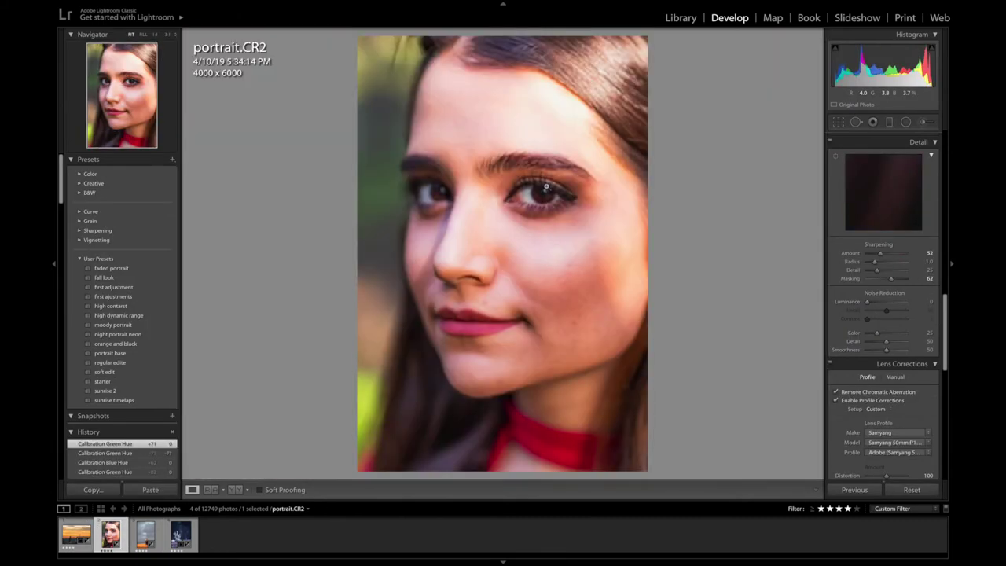
pyautogui.click(538, 213)
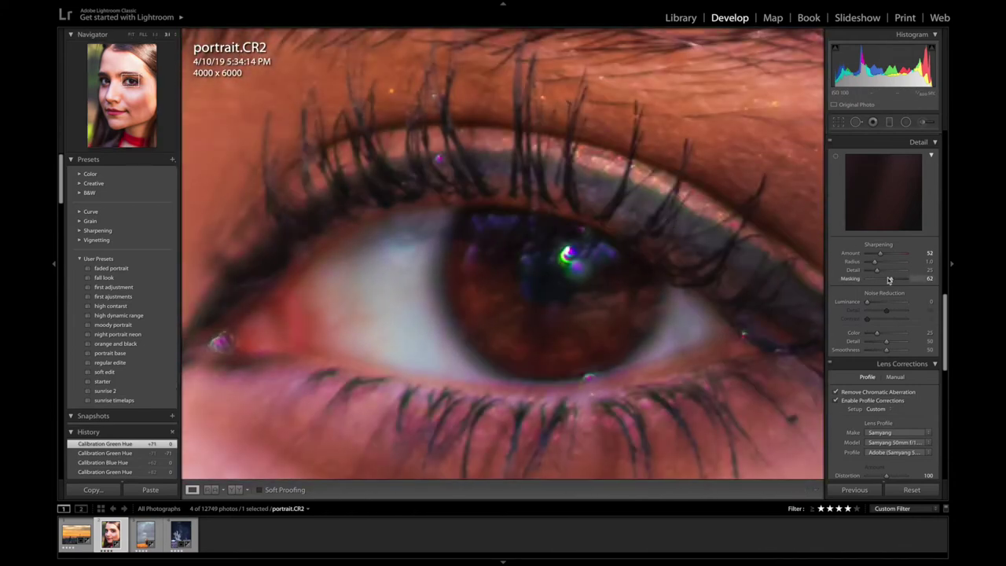
pyautogui.moveTo(889, 280); pyautogui.dragTo(901, 280)
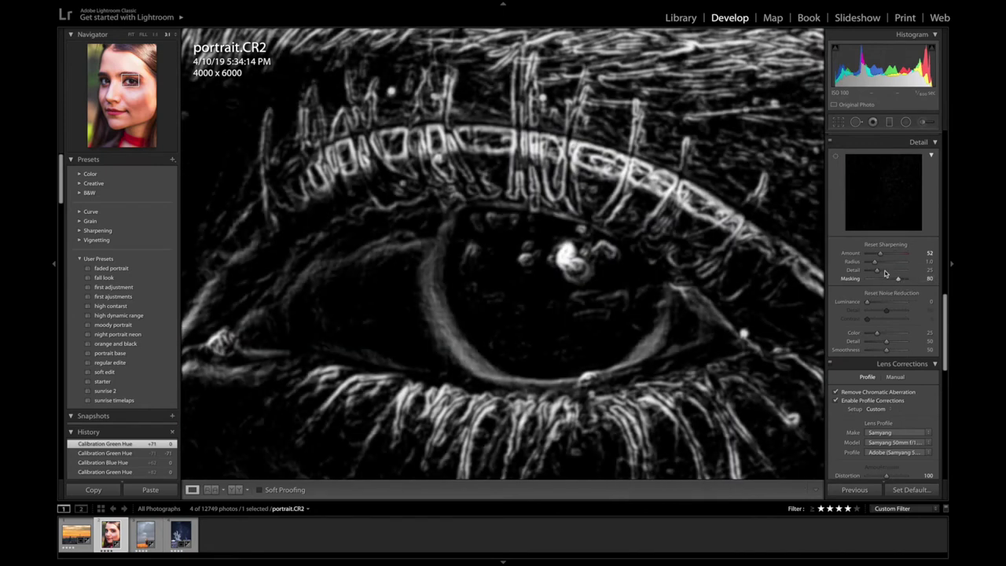
pyautogui.moveTo(901, 280)
pyautogui.mouseDown()
pyautogui.moveTo(885, 264)
pyautogui.moveTo(761, 269)
pyautogui.moveTo(749, 290)
pyautogui.mouseUp()
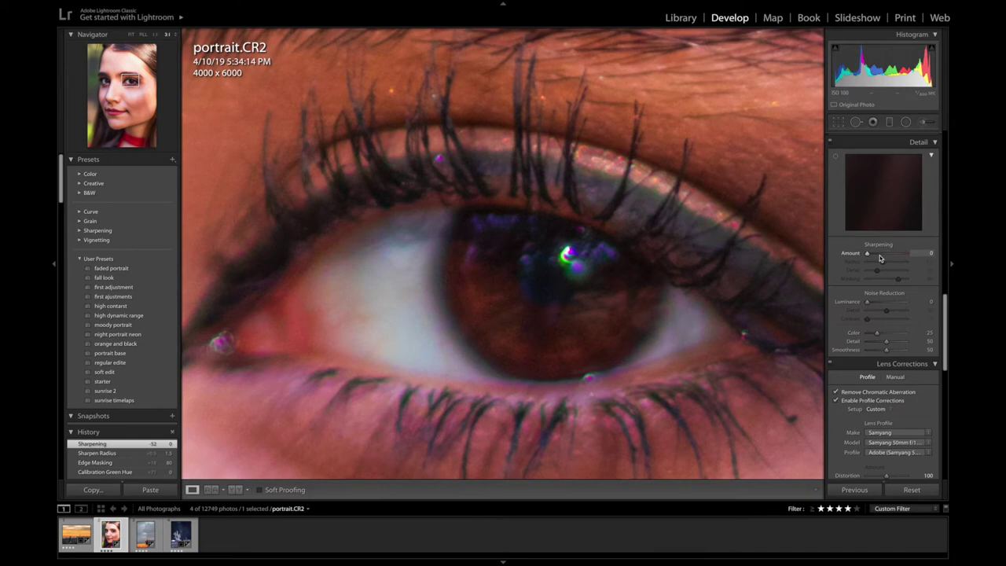
pyautogui.click(881, 258)
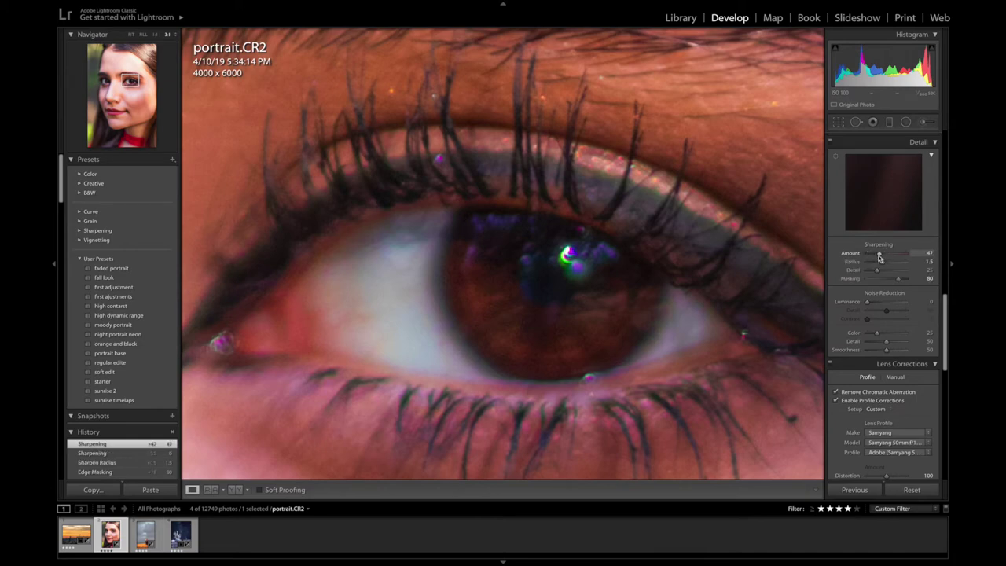
pyautogui.click(616, 221)
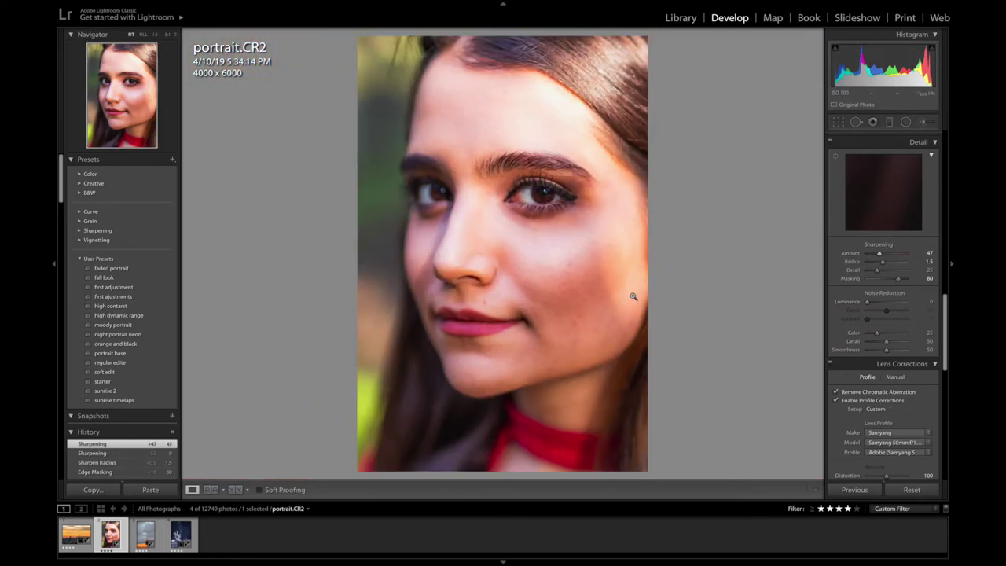
# Step: Compare the eyebrow close-up with sharpening off, then lower Sharpening Amount to 39
pyautogui.click(559, 162)
pyautogui.moveTo(560, 162); pyautogui.dragTo(646, 353)
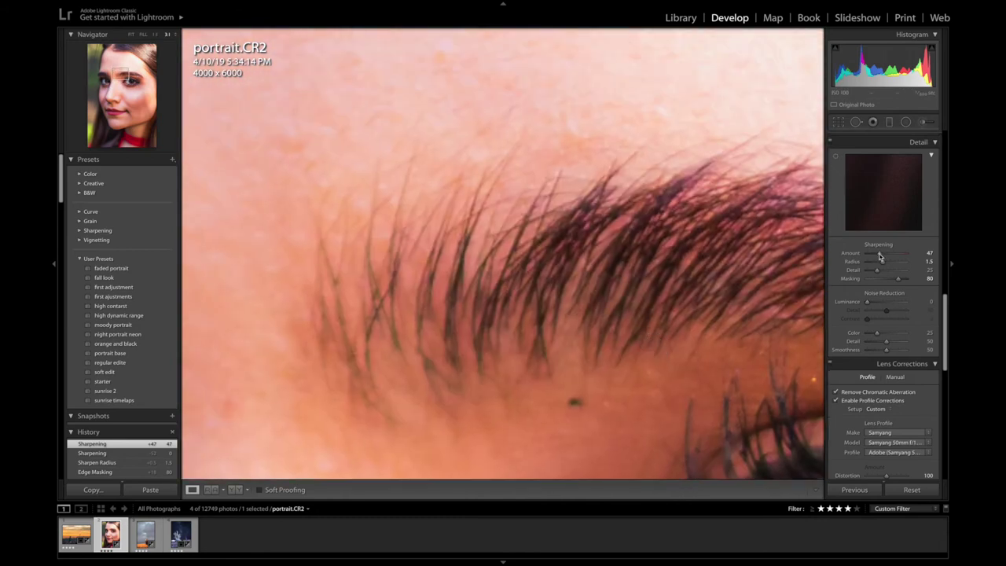
pyautogui.doubleClick(880, 256)
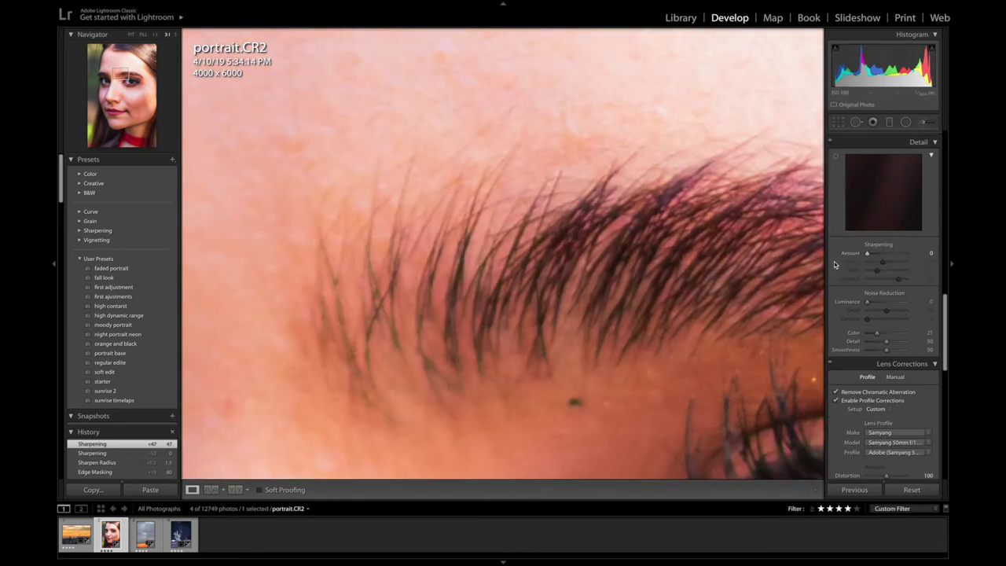
pyautogui.click(881, 254)
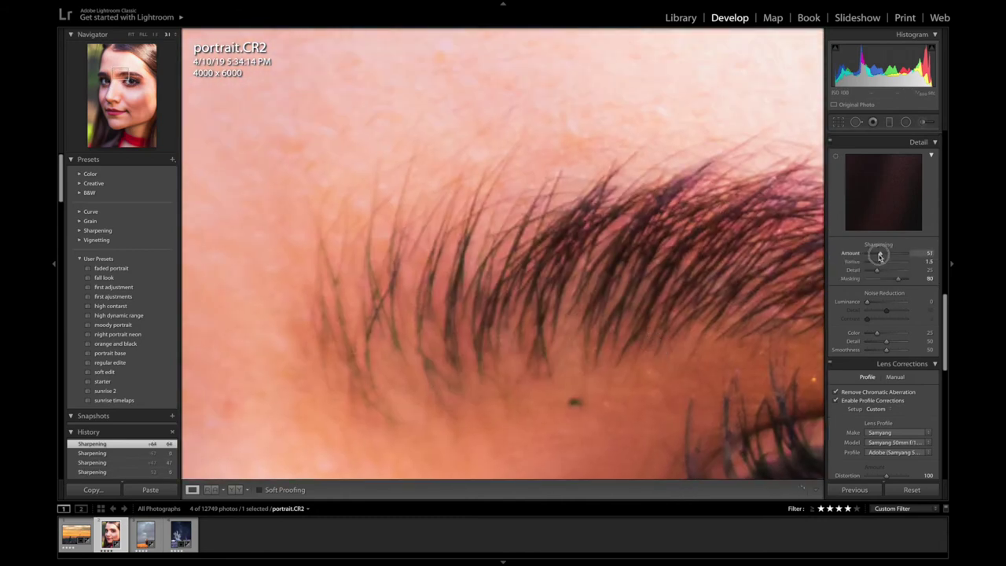
pyautogui.moveTo(880, 257); pyautogui.dragTo(876, 255)
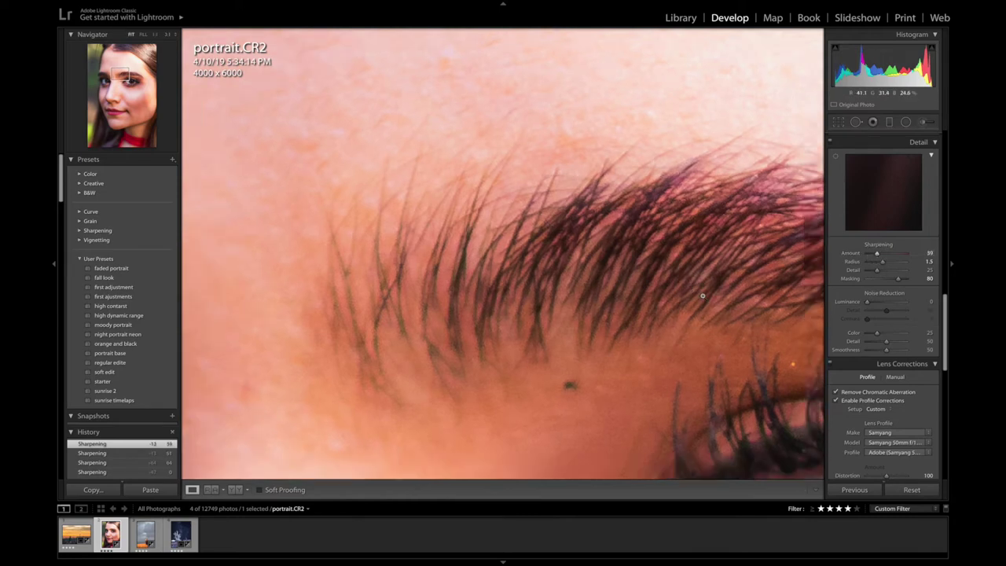
pyautogui.click(703, 296)
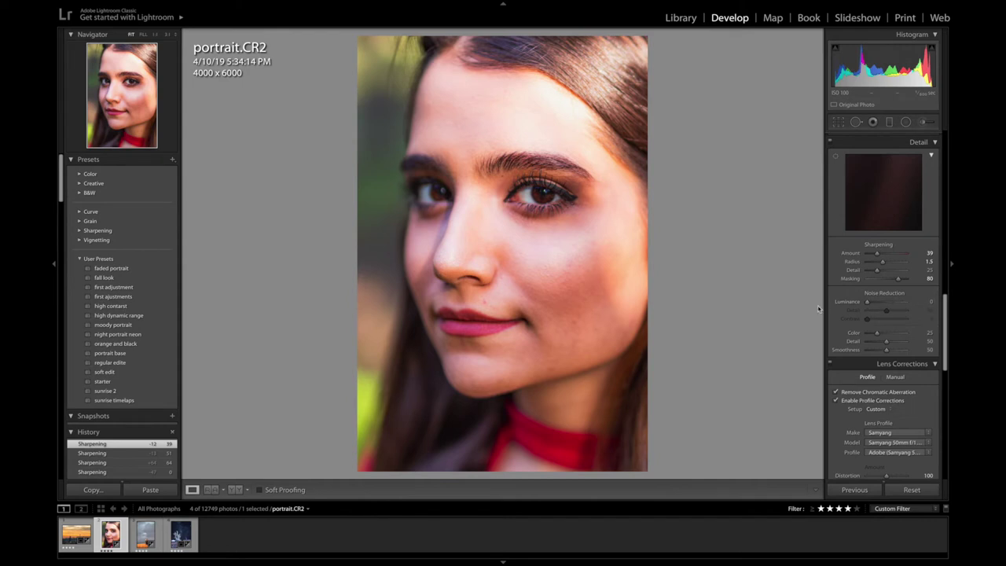
# Step: Try the portrait's Luminance noise reduction at 52, then reset it to 0
pyautogui.moveTo(869, 303); pyautogui.dragTo(888, 303)
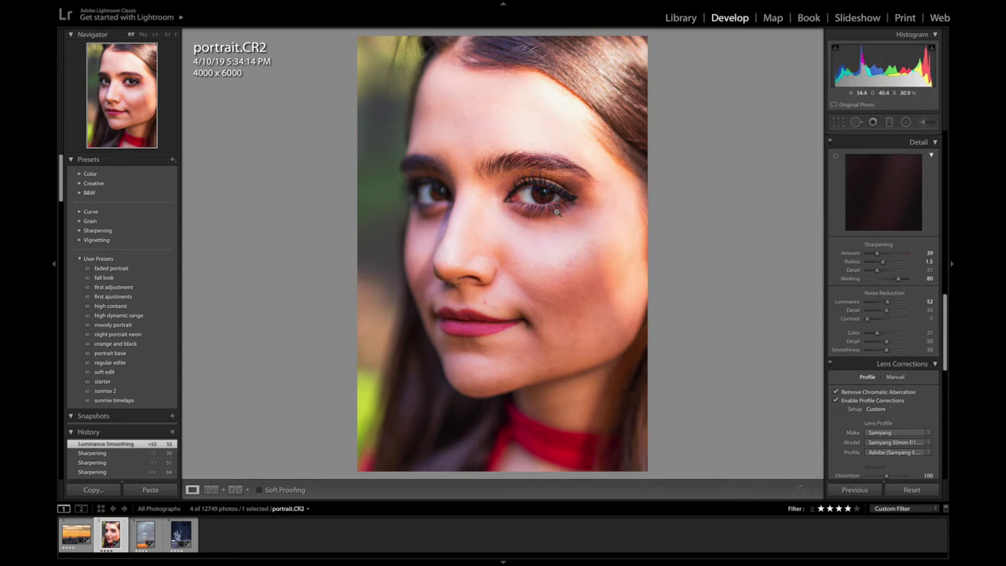
pyautogui.doubleClick(856, 306)
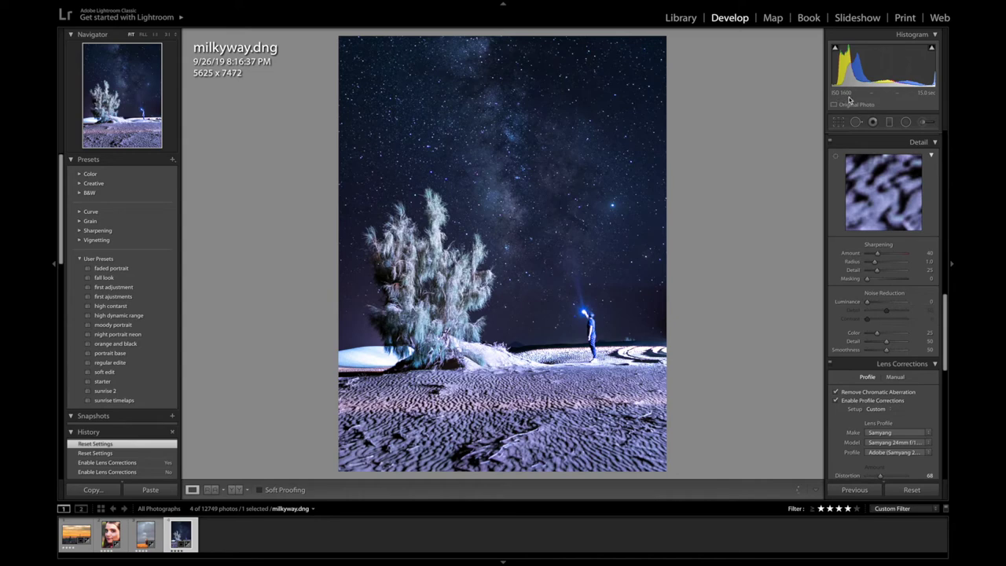
pyautogui.click(478, 347)
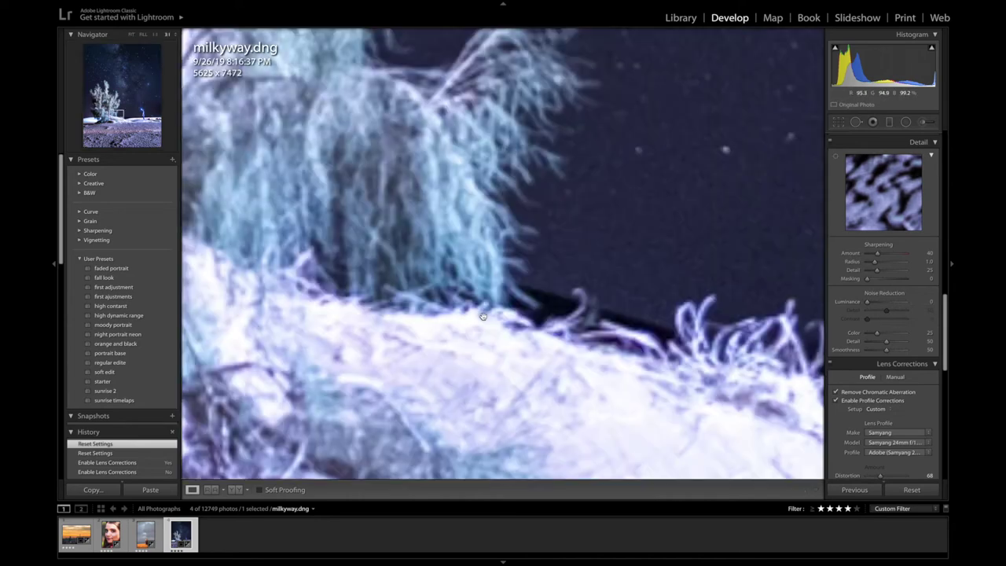
pyautogui.moveTo(611, 254)
pyautogui.mouseDown()
pyautogui.moveTo(656, 281)
pyautogui.moveTo(636, 312)
pyautogui.mouseUp()
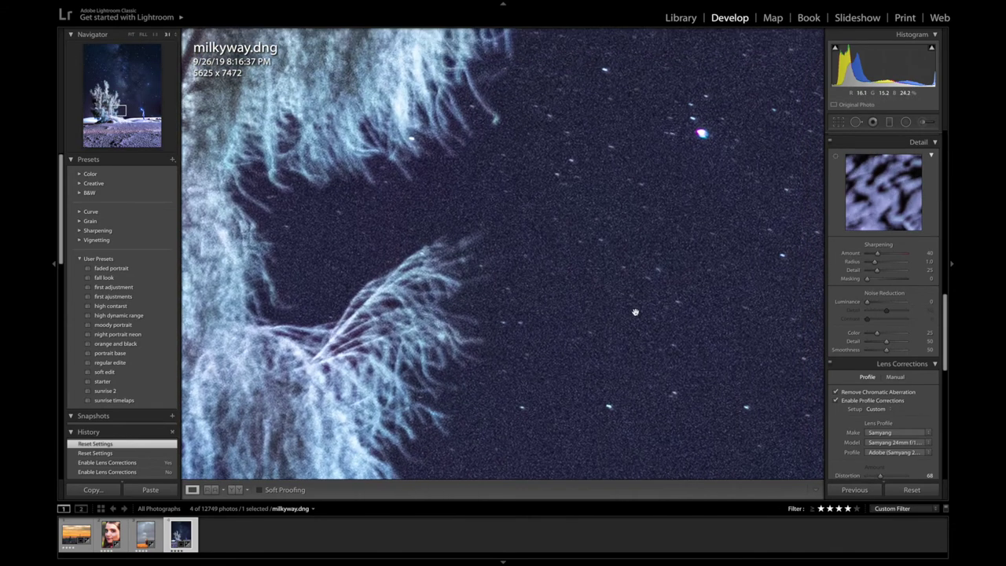
pyautogui.moveTo(640, 427); pyautogui.dragTo(589, 358)
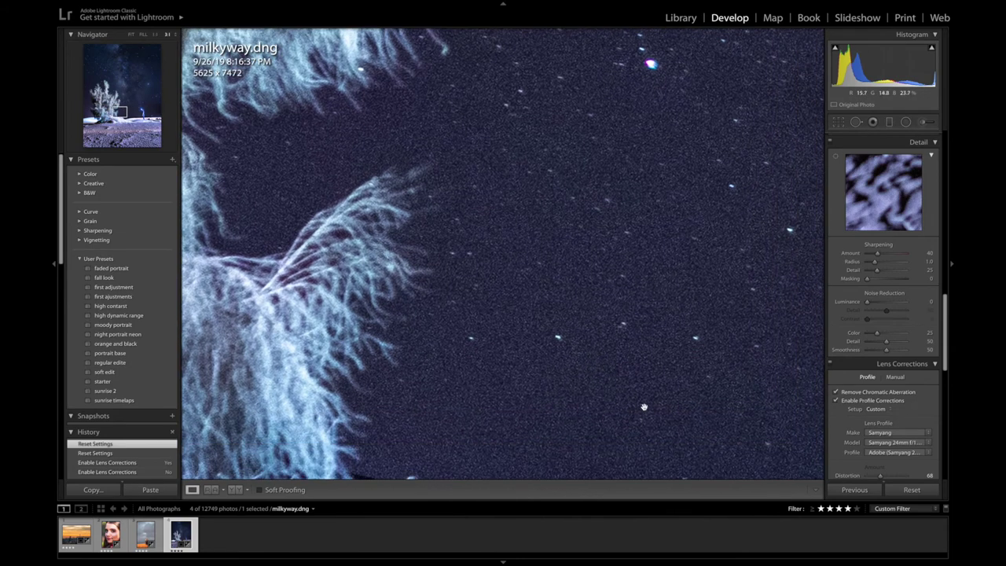
pyautogui.moveTo(618, 448)
pyautogui.mouseDown()
pyautogui.moveTo(631, 382)
pyautogui.moveTo(617, 369)
pyautogui.mouseUp()
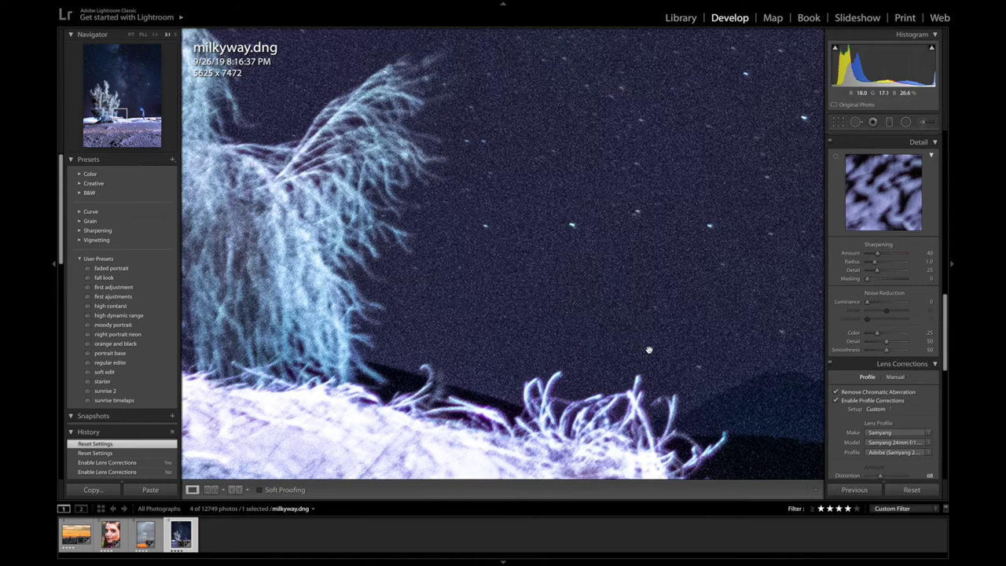
pyautogui.click(689, 329)
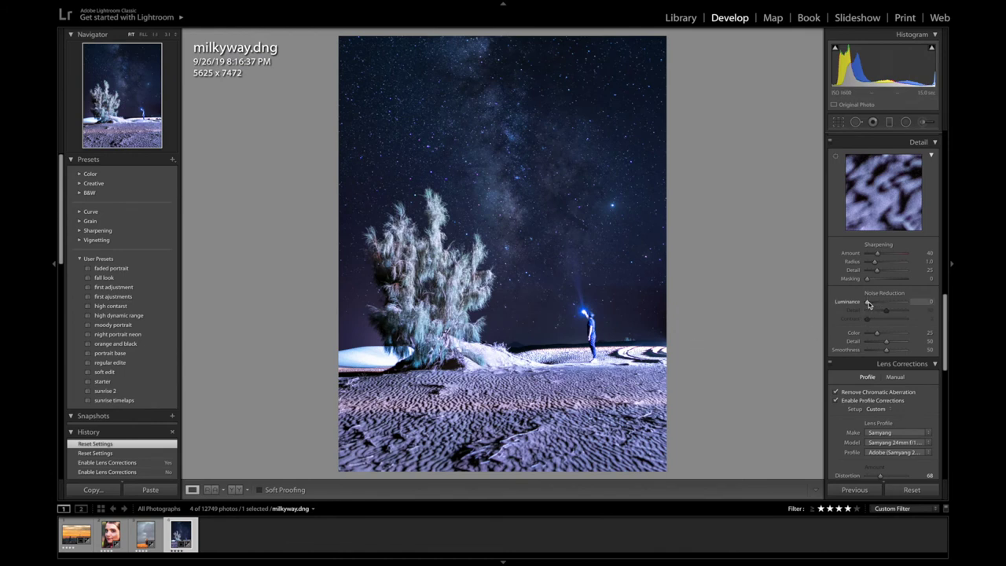
# Step: Set Milkyway.dng's luminance noise reduction to 41 and zoom in on the tree edge against the sky
pyautogui.moveTo(868, 305); pyautogui.dragTo(886, 305)
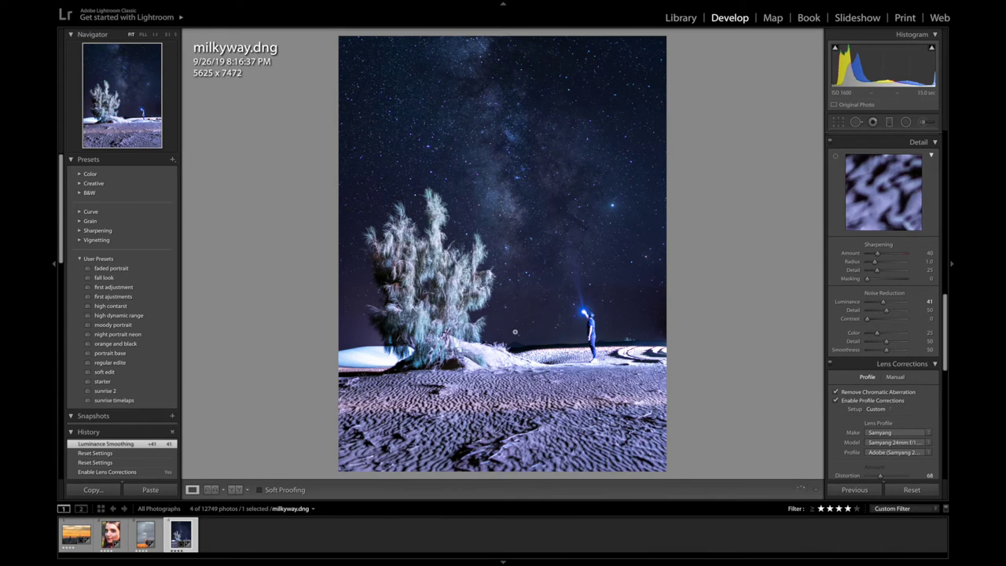
pyautogui.moveTo(515, 332)
pyautogui.mouseDown()
pyautogui.moveTo(568, 360)
pyautogui.moveTo(564, 299)
pyautogui.mouseUp()
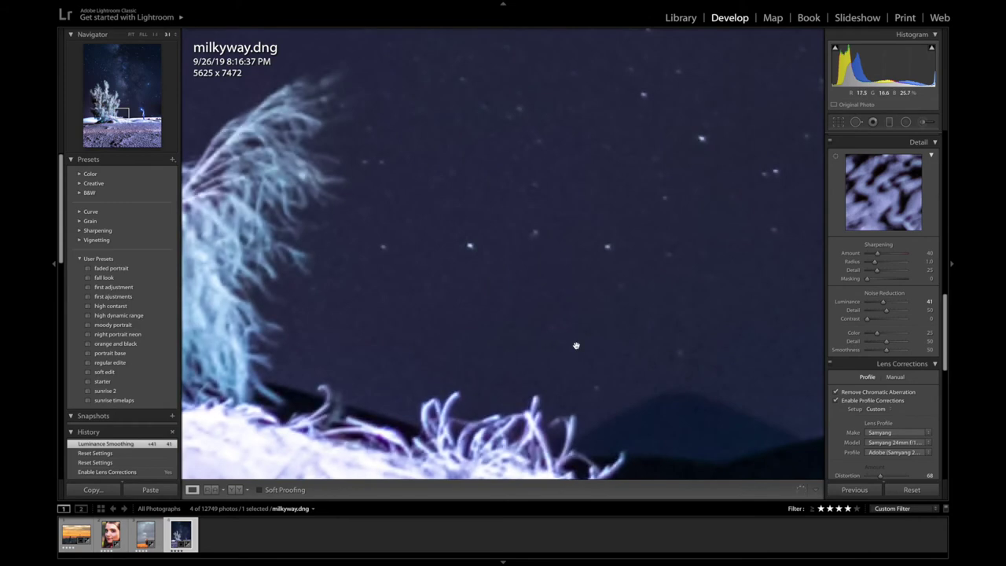
# Step: Inspect the figure holding the light and the dune ground at 1:1, then return to the whole photo
pyautogui.click(155, 35)
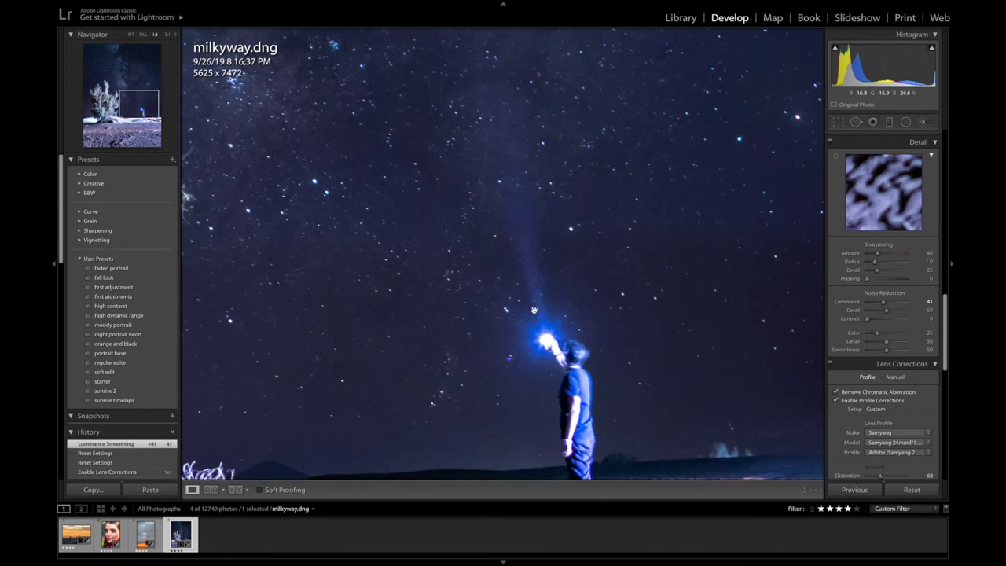
pyautogui.click(594, 299)
pyautogui.click(600, 333)
pyautogui.moveTo(614, 335); pyautogui.dragTo(551, 263)
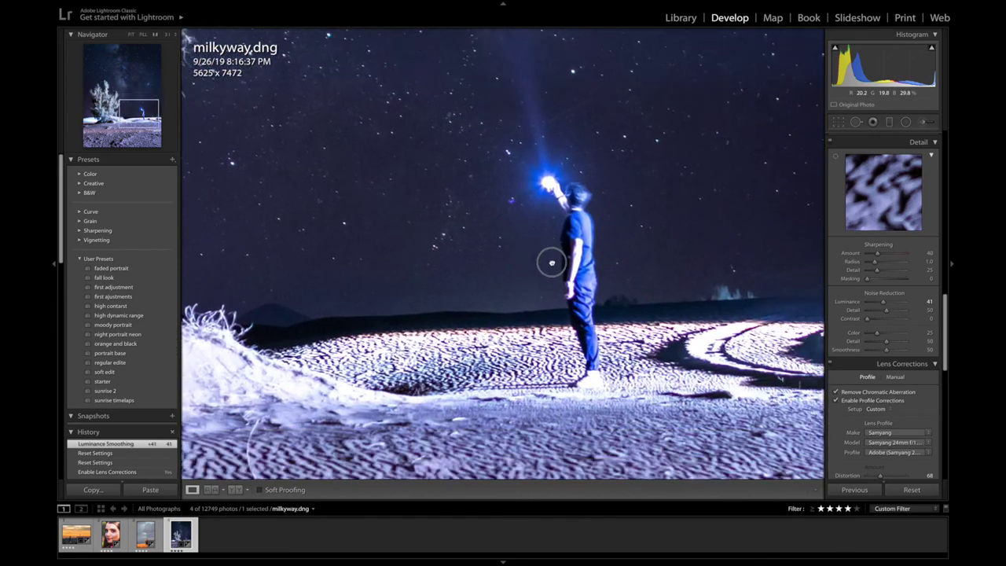
pyautogui.moveTo(394, 476)
pyautogui.mouseDown()
pyautogui.moveTo(464, 349)
pyautogui.moveTo(554, 331)
pyautogui.mouseUp()
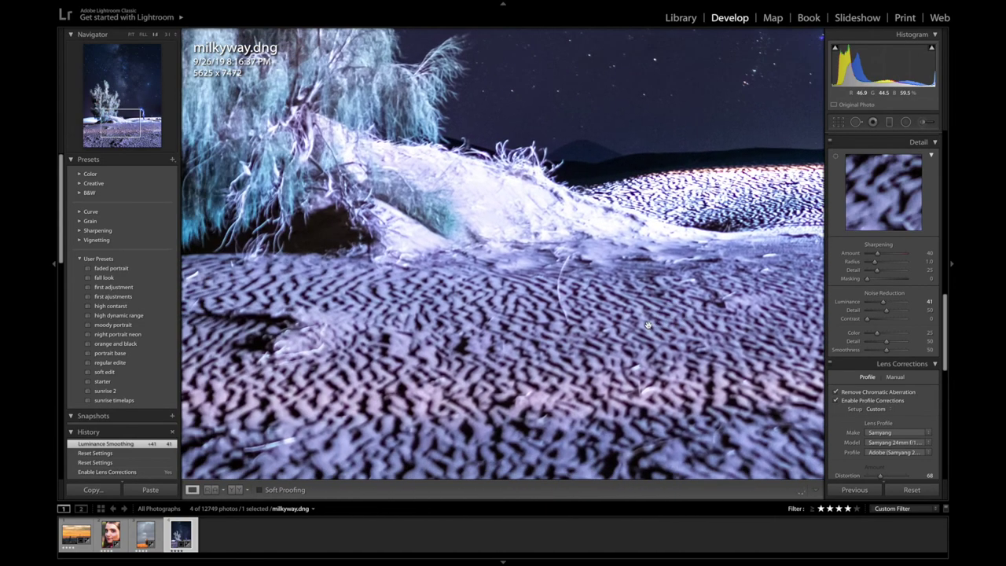
pyautogui.click(554, 331)
# Step: Zoom into the Milky Way sky, pan across the bright stars, then return to Fit
pyautogui.click(549, 206)
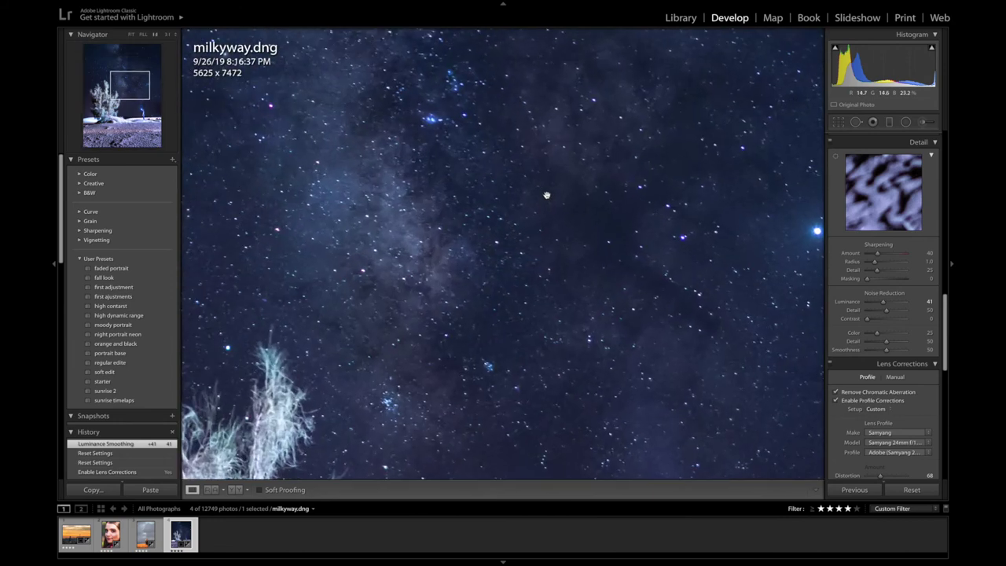
pyautogui.moveTo(549, 205); pyautogui.dragTo(678, 303)
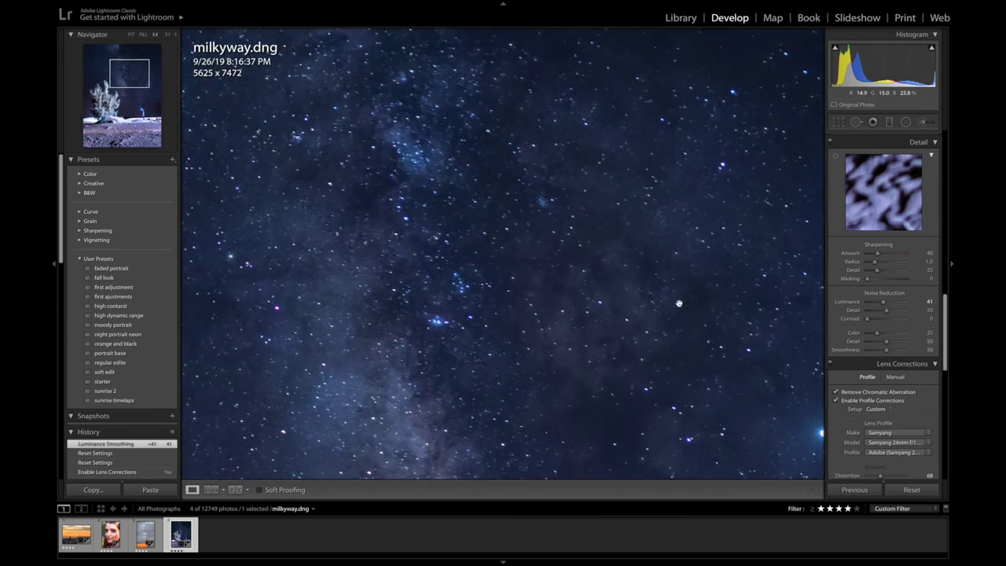
pyautogui.moveTo(719, 355); pyautogui.dragTo(611, 270)
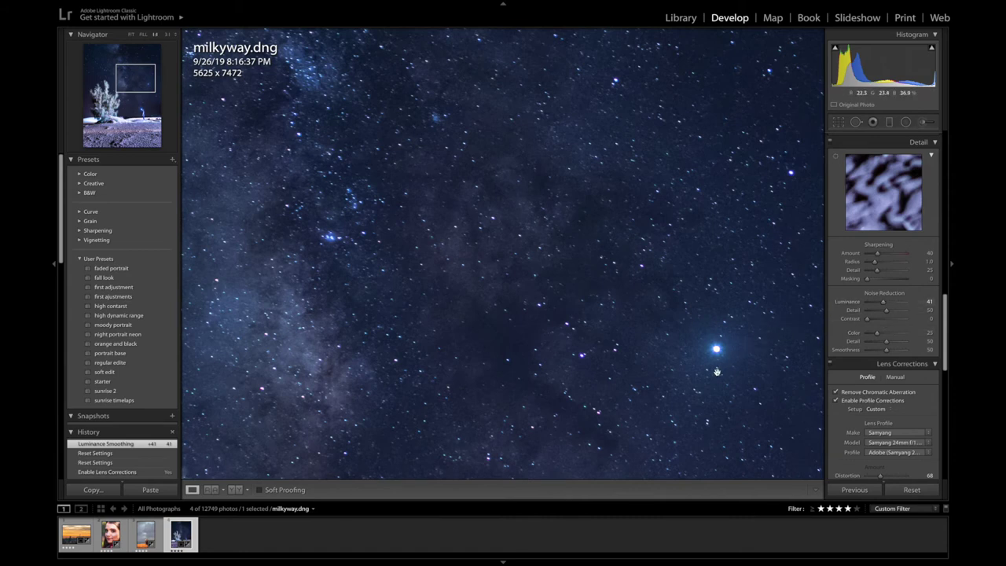
pyautogui.moveTo(675, 392); pyautogui.dragTo(634, 326)
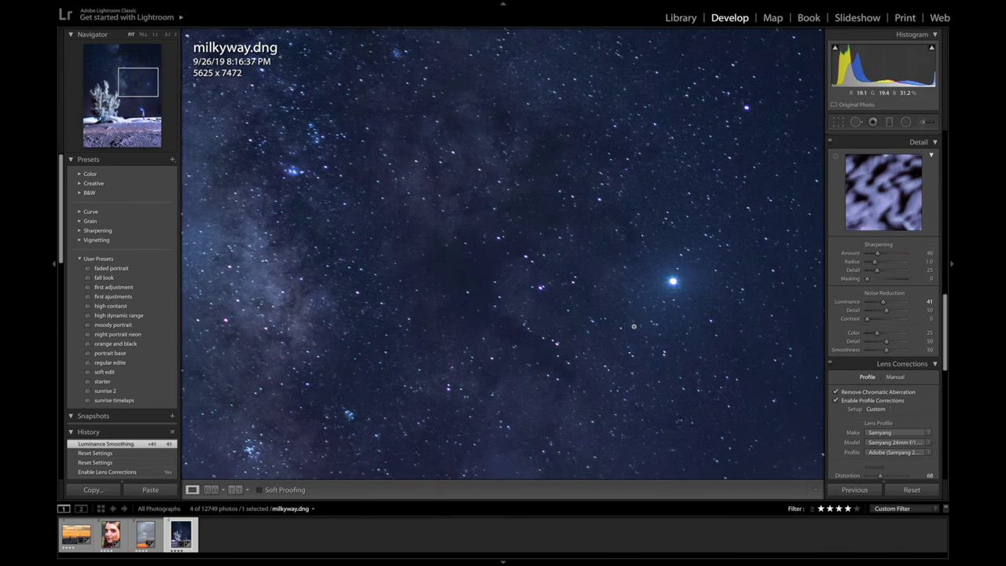
pyautogui.click(633, 326)
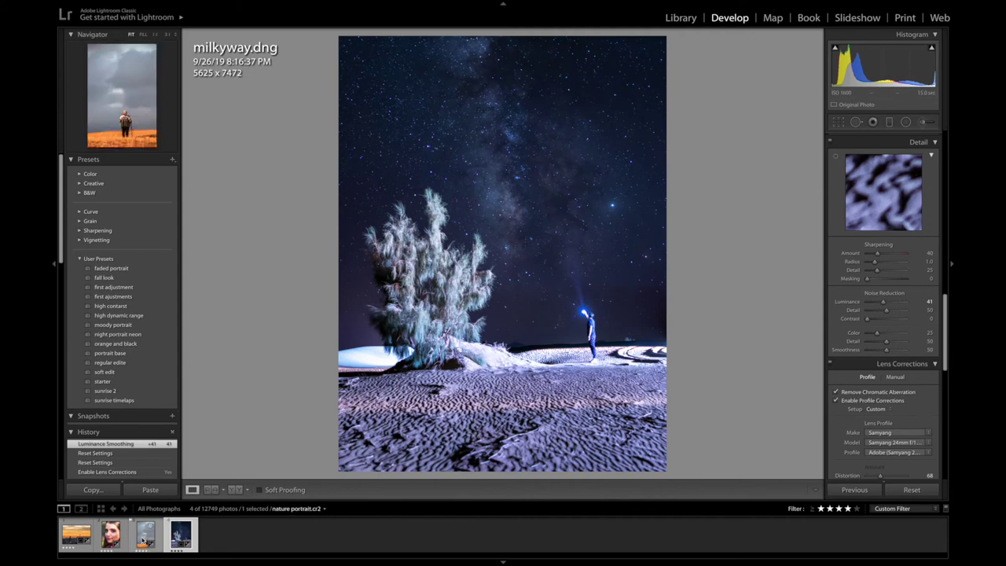
# Step: Open nature portrait.cr2 in Develop and scroll the right panels to review its tone settings
pyautogui.click(146, 535)
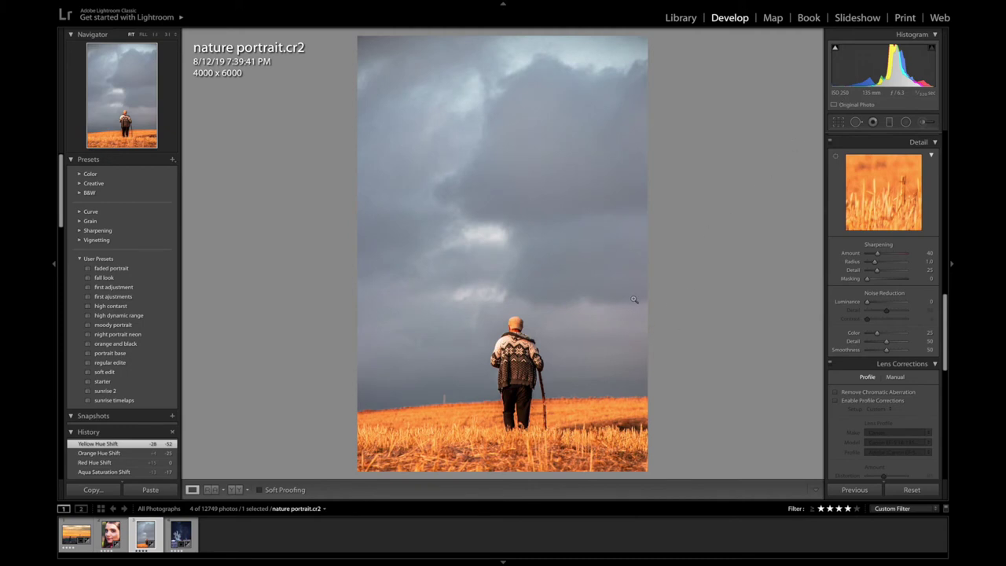
pyautogui.scroll(10, 945, 334)
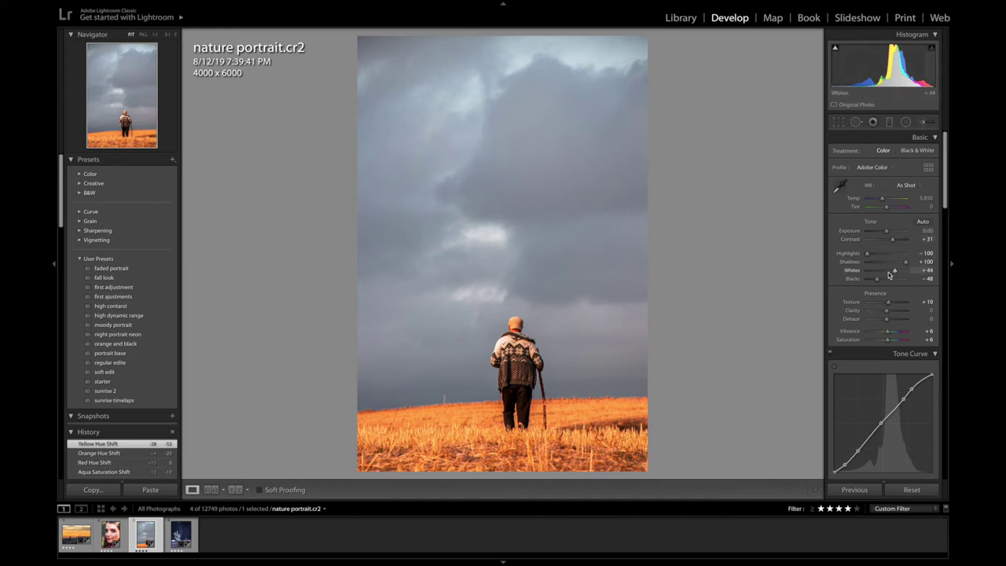
pyautogui.scroll(-3, 948, 206)
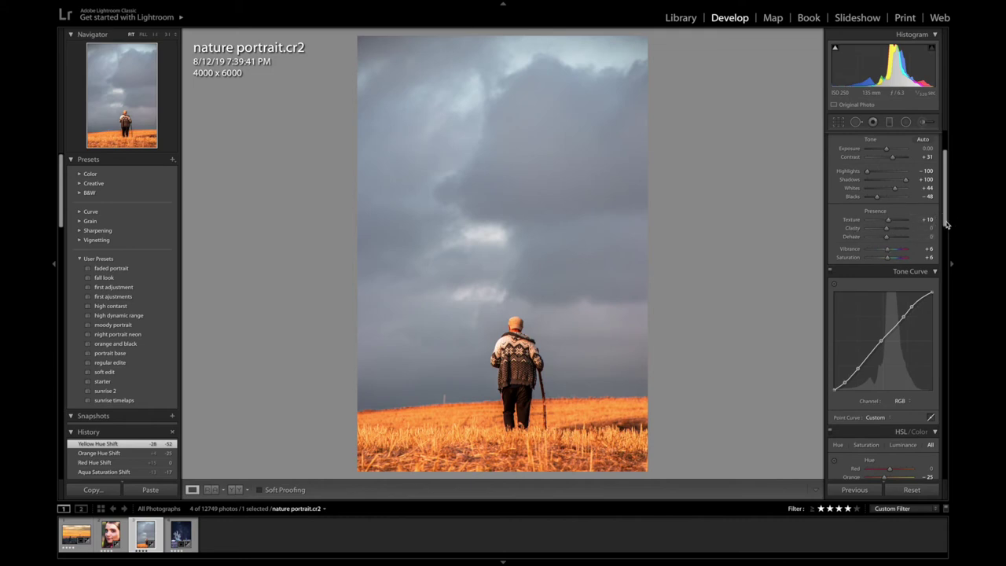
# Step: Set nature portrait's luminance noise reduction to 5, then reopen milkyway.dng
pyautogui.moveTo(946, 219); pyautogui.dragTo(944, 369)
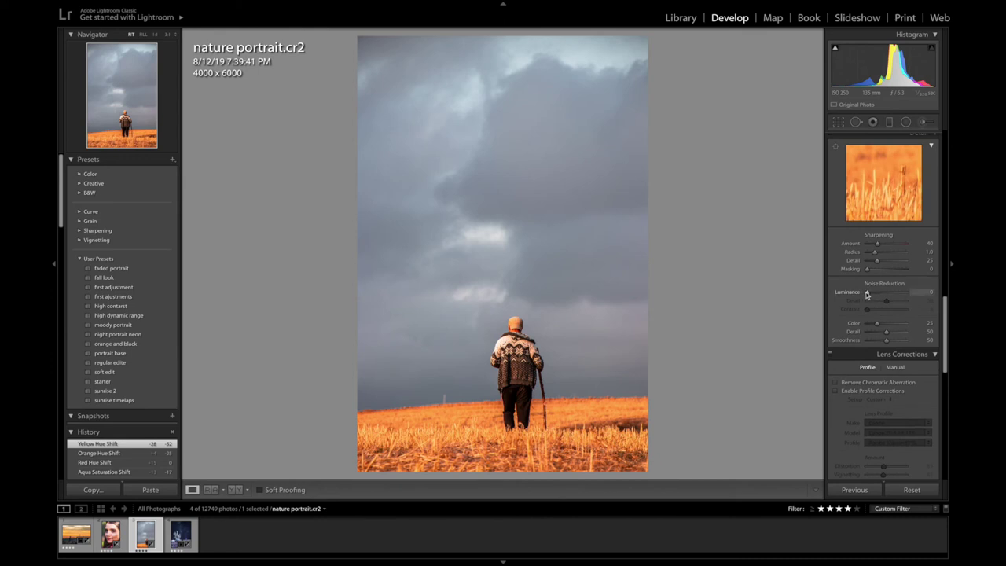
pyautogui.moveTo(868, 293); pyautogui.dragTo(872, 295)
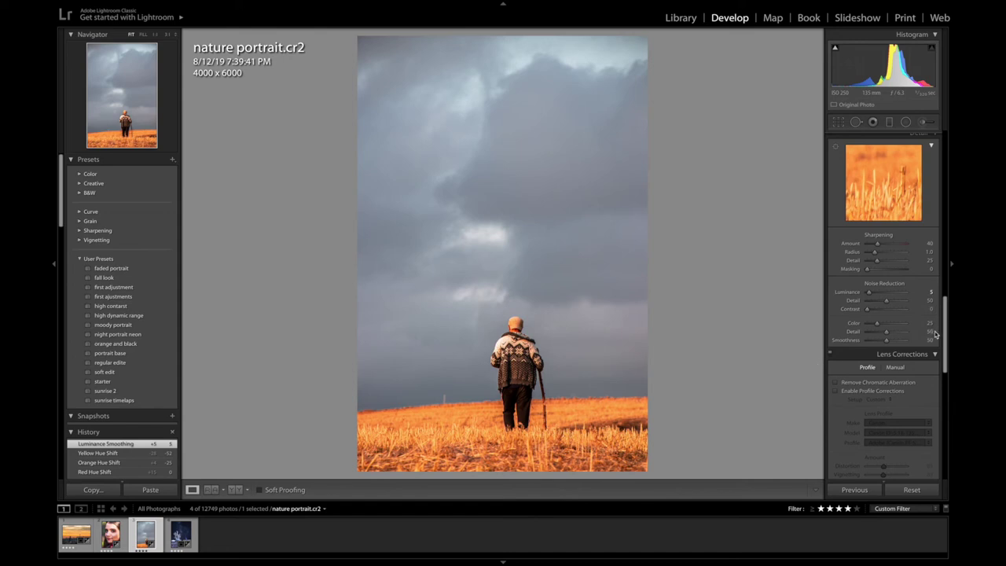
pyautogui.moveTo(943, 337); pyautogui.dragTo(946, 342)
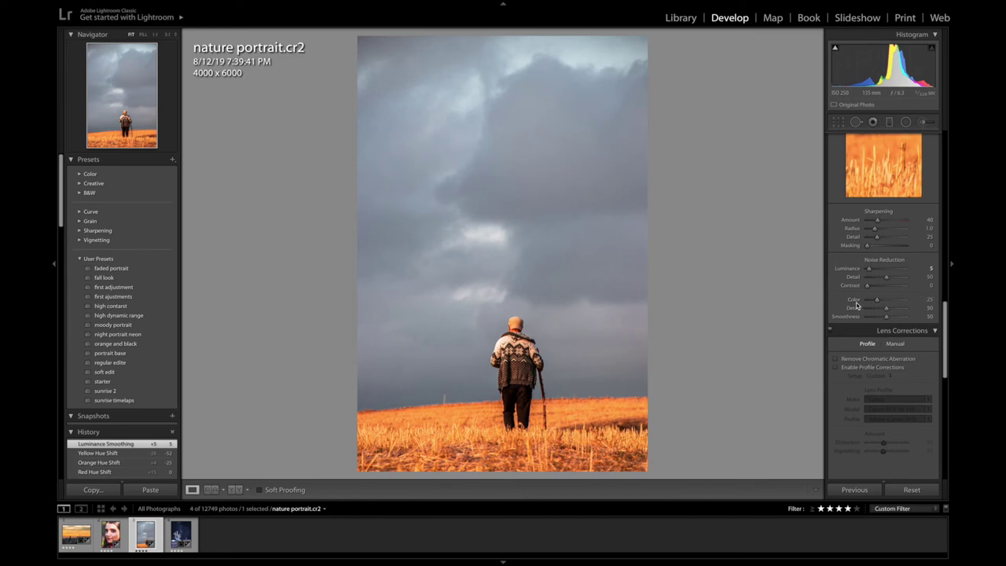
pyautogui.click(184, 535)
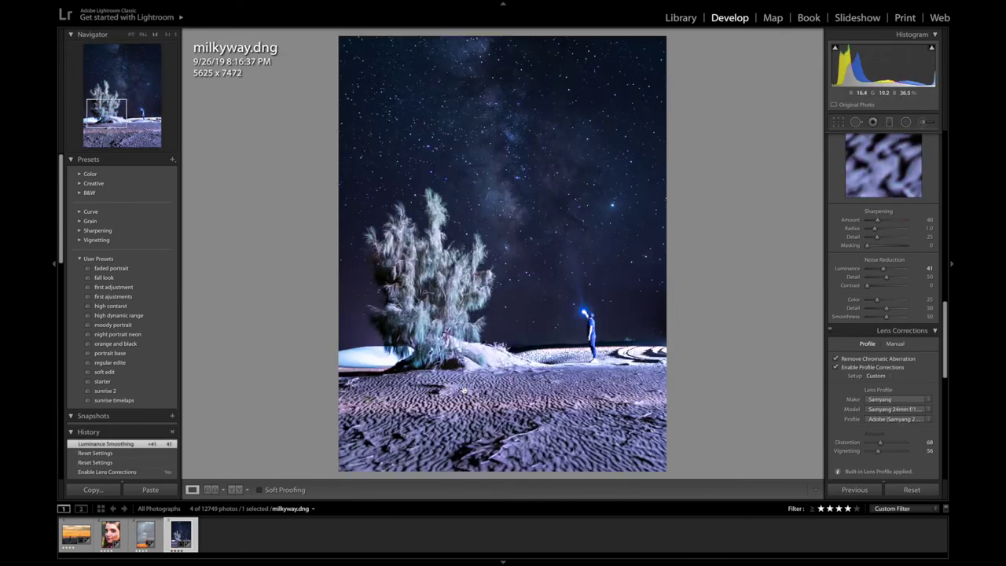
# Step: Compare colour noise reduction at 0 on the 2:1 tree roots, then set it to 37
pyautogui.click(417, 359)
pyautogui.moveTo(491, 343); pyautogui.dragTo(535, 363)
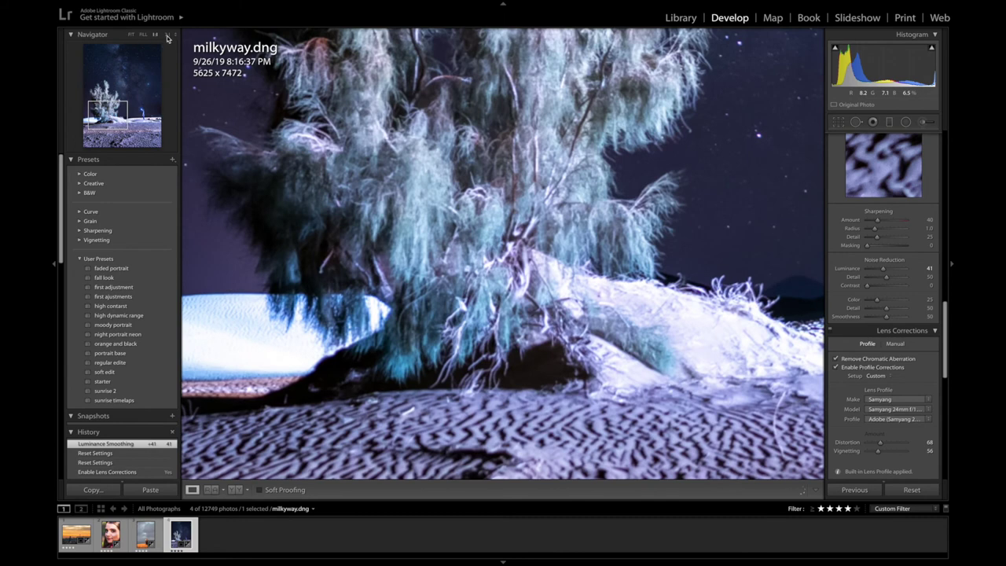
pyautogui.hotkey('ctrl', '=')
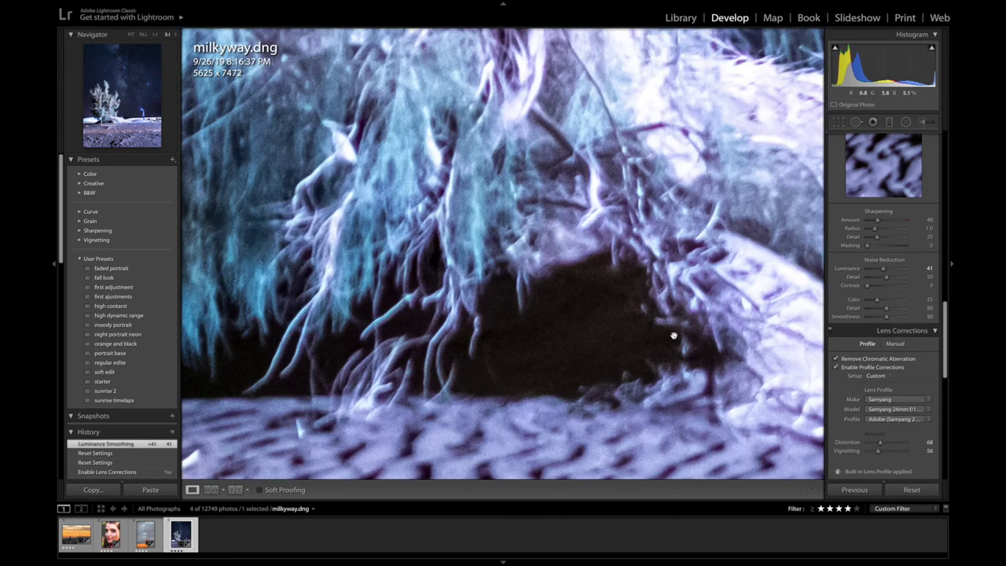
pyautogui.moveTo(681, 358); pyautogui.dragTo(642, 354)
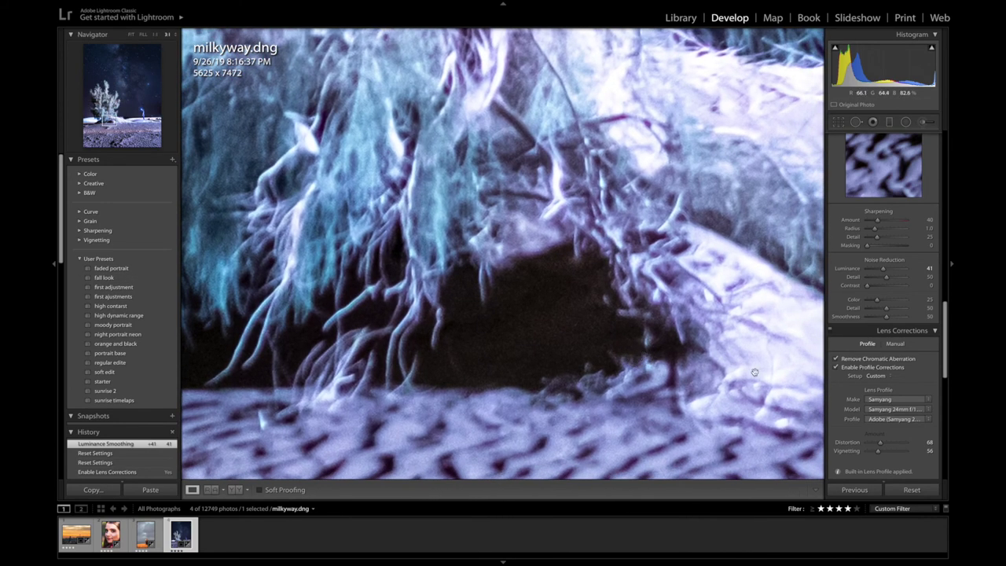
pyautogui.moveTo(878, 299); pyautogui.dragTo(864, 299)
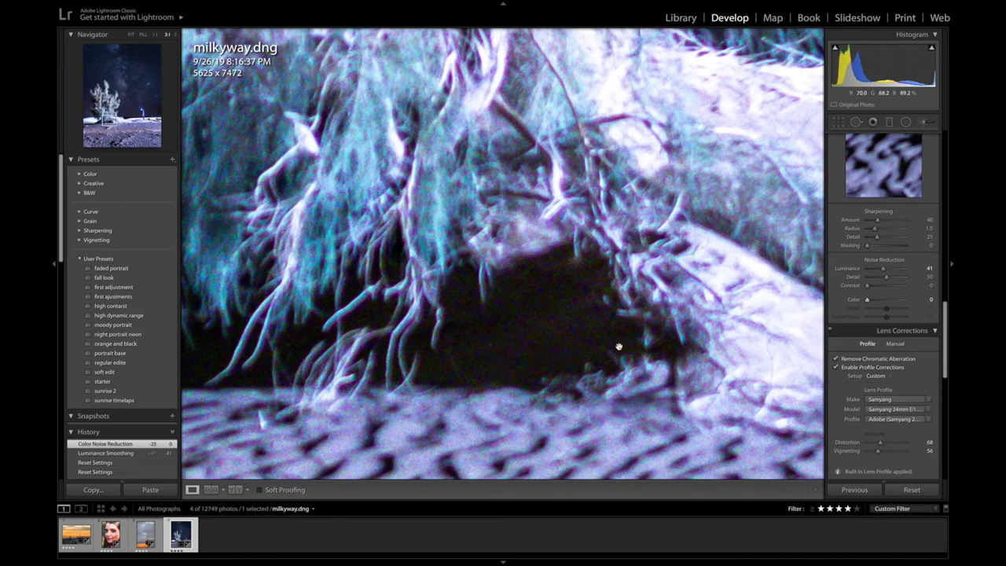
pyautogui.click(553, 338)
pyautogui.moveTo(867, 299); pyautogui.dragTo(882, 300)
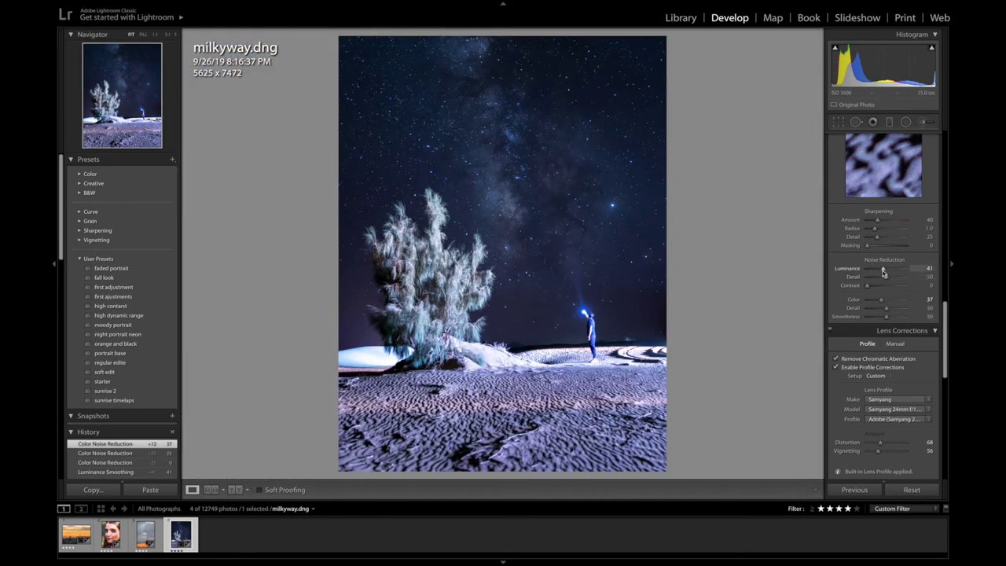
# Step: Lower luminance noise reduction to 38 and set sharpening masking to 98 using the Alt mask preview
pyautogui.moveTo(883, 270); pyautogui.dragTo(881, 269)
pyautogui.press('alt')
pyautogui.moveTo(878, 248); pyautogui.dragTo(906, 250)
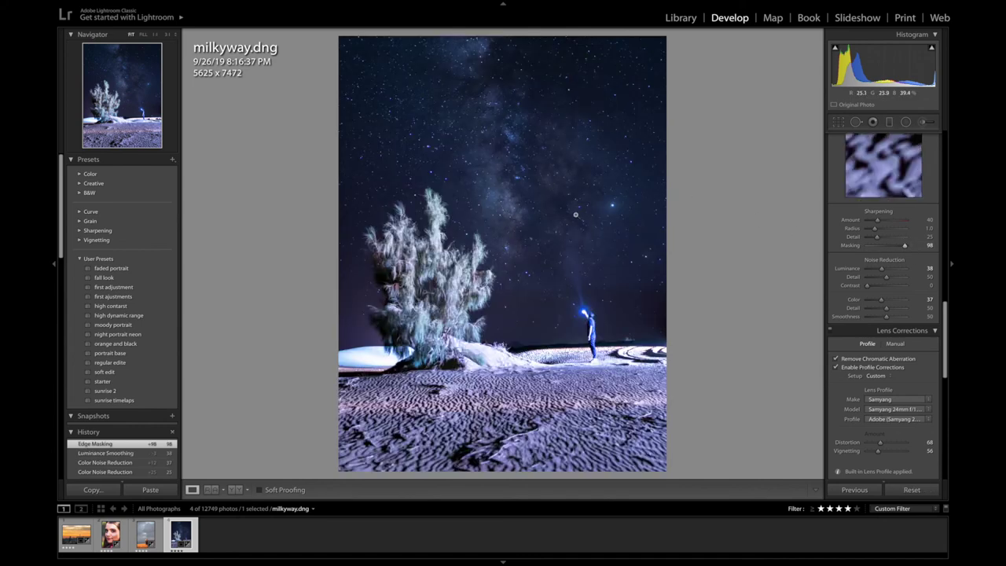
# Step: Check the starry sky at 1:1, then return to the whole-photo view
pyautogui.click(572, 191)
pyautogui.moveTo(615, 225); pyautogui.dragTo(413, 218)
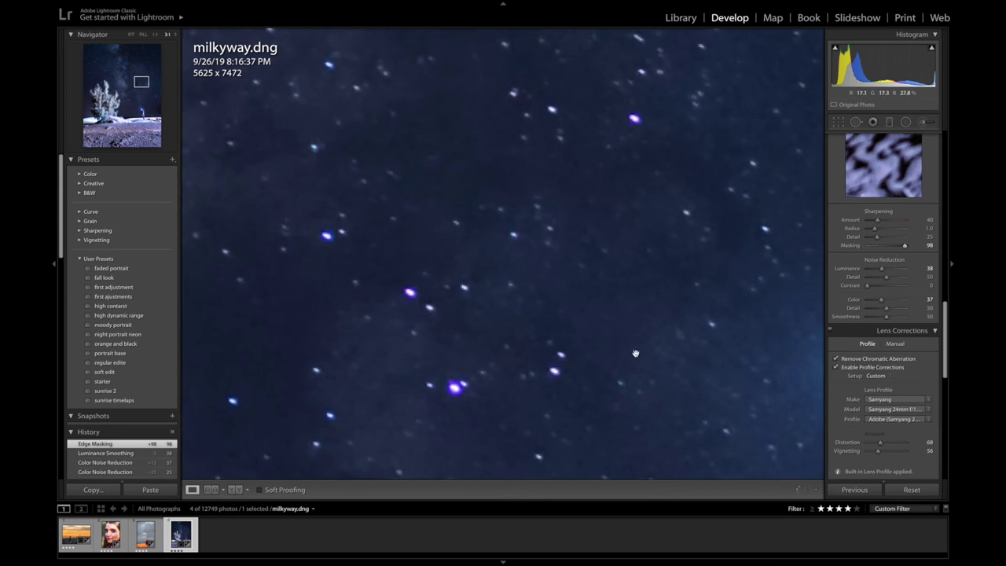
pyautogui.click(660, 329)
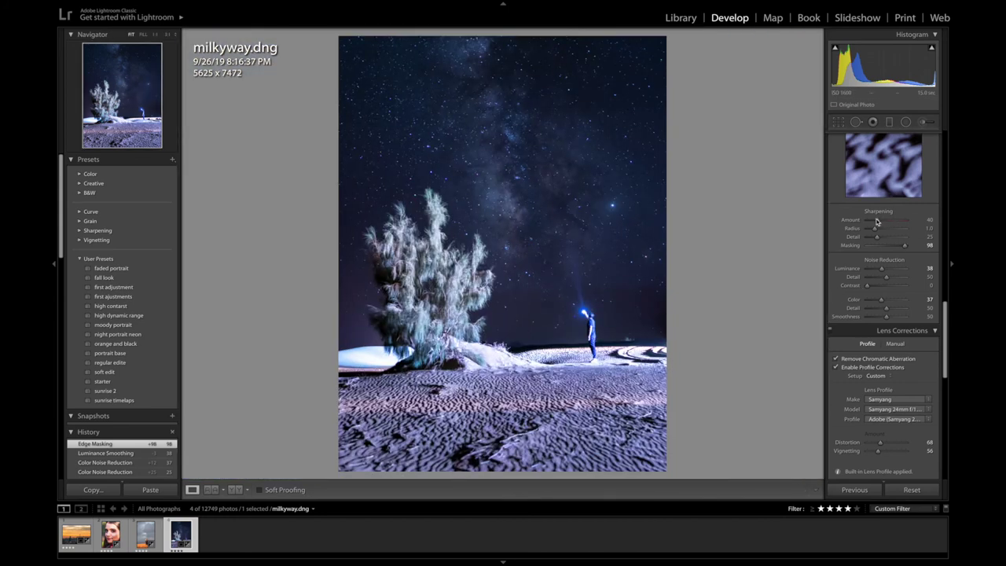
# Step: Raise Milkyway's sharpening amount to 66 and check the stars at 1:1 before returning to Fit
pyautogui.moveTo(877, 220); pyautogui.dragTo(886, 223)
pyautogui.click(562, 216)
pyautogui.moveTo(603, 272); pyautogui.dragTo(550, 323)
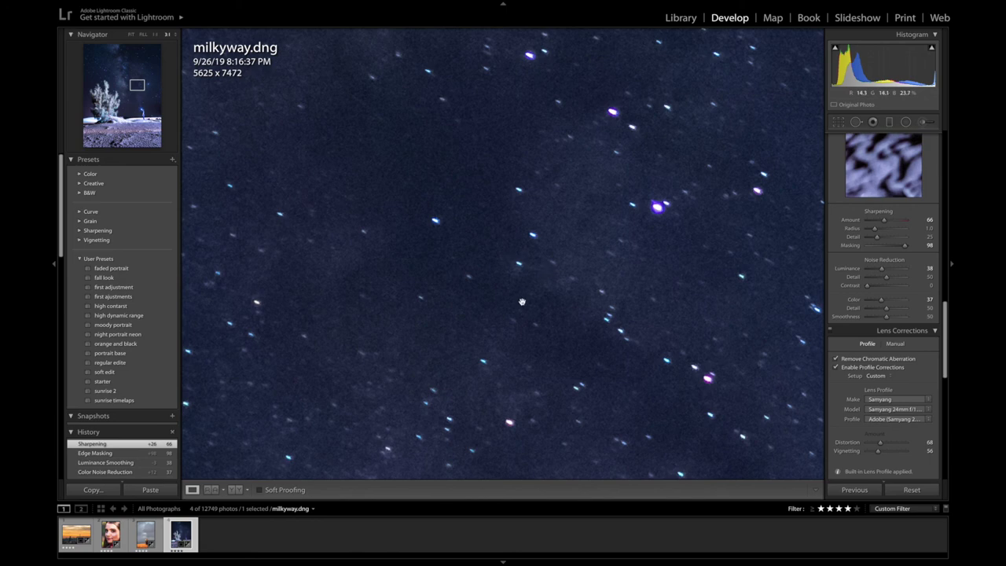
pyautogui.moveTo(522, 306); pyautogui.dragTo(606, 225)
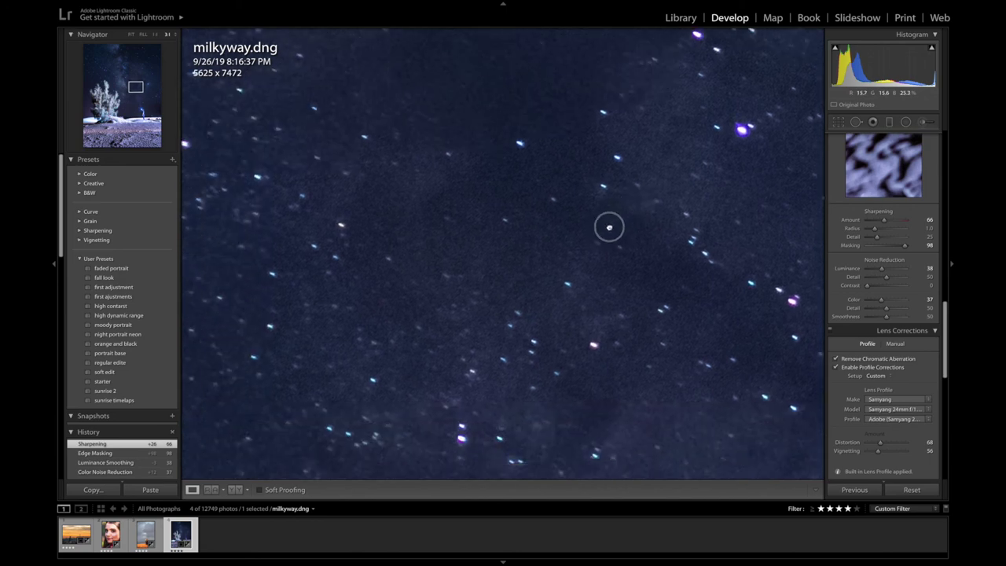
pyautogui.click(552, 287)
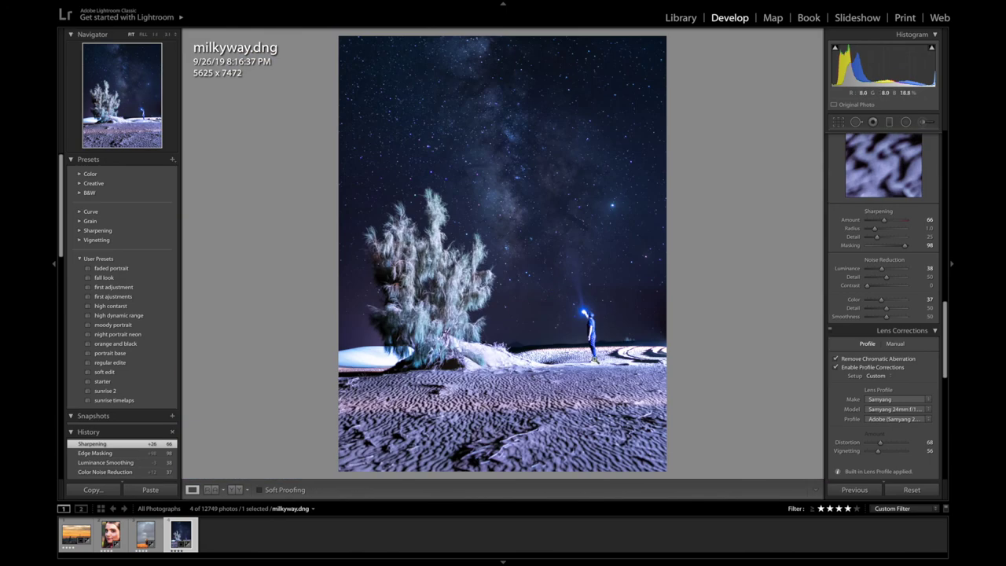
pyautogui.moveTo(145, 535)
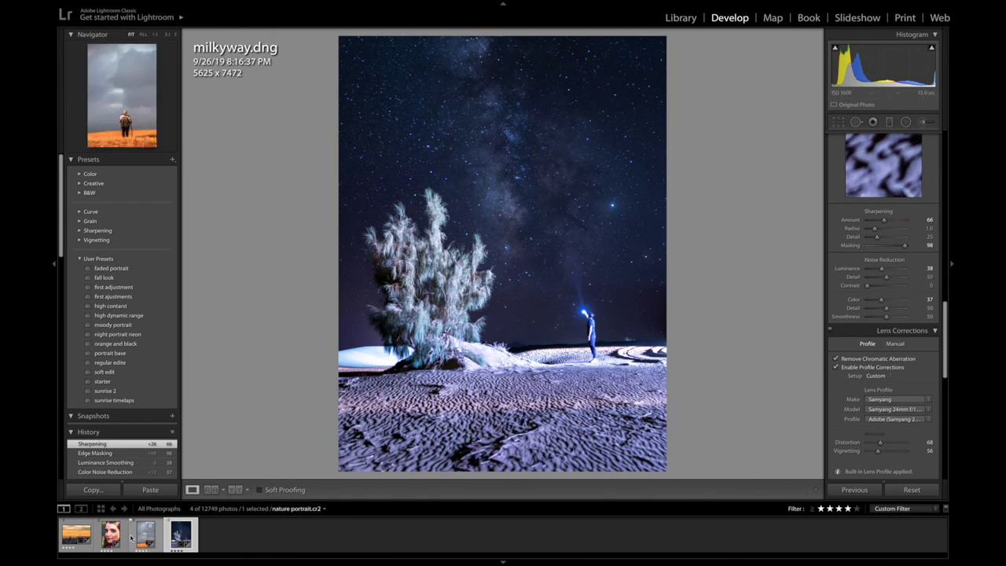
# Step: Open portrait.CR2 and set luminance noise reduction to 4 and colour noise reduction to 29
pyautogui.click(109, 534)
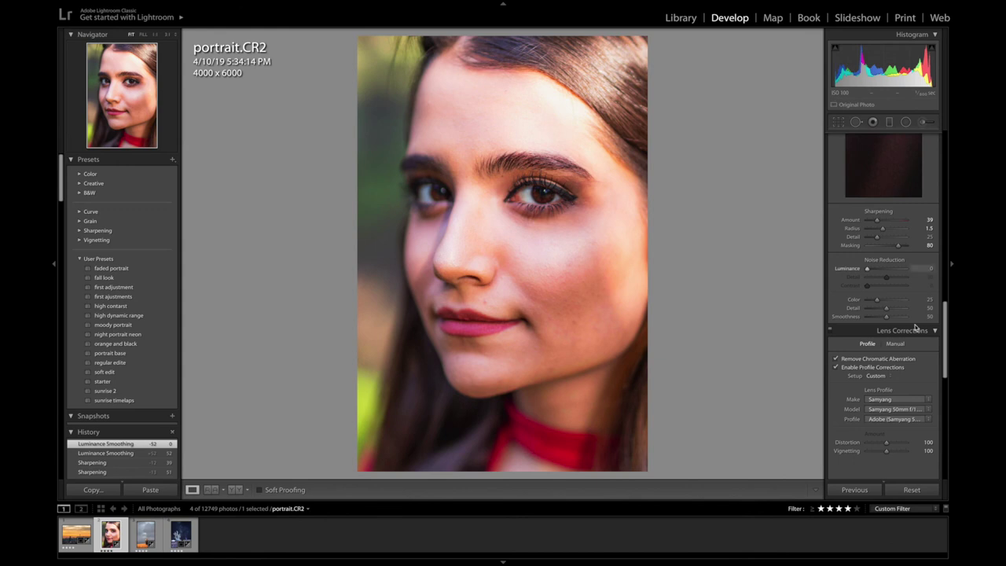
pyautogui.moveTo(867, 272); pyautogui.dragTo(870, 270)
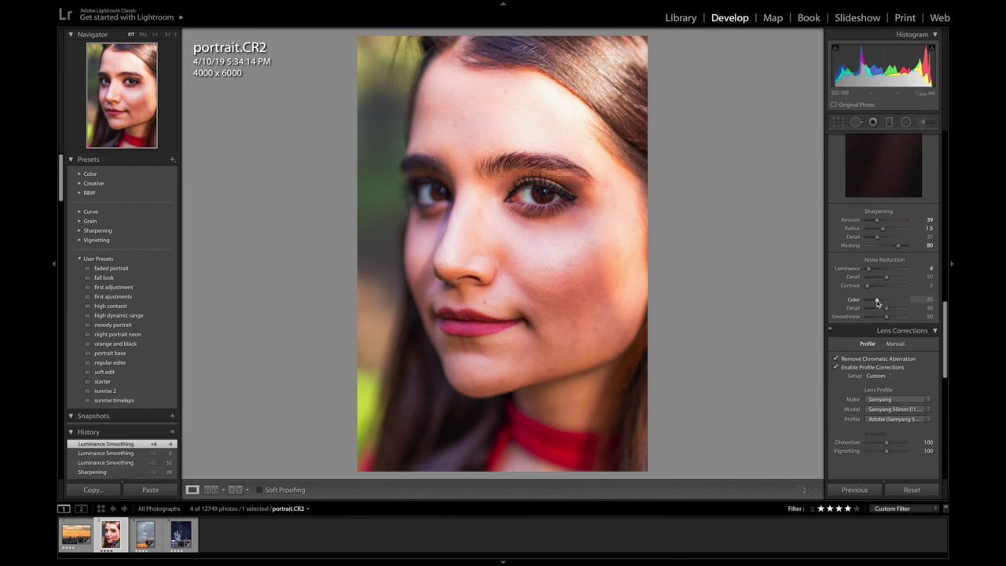
pyautogui.moveTo(878, 301); pyautogui.dragTo(879, 301)
pyautogui.moveTo(948, 359); pyautogui.dragTo(944, 449)
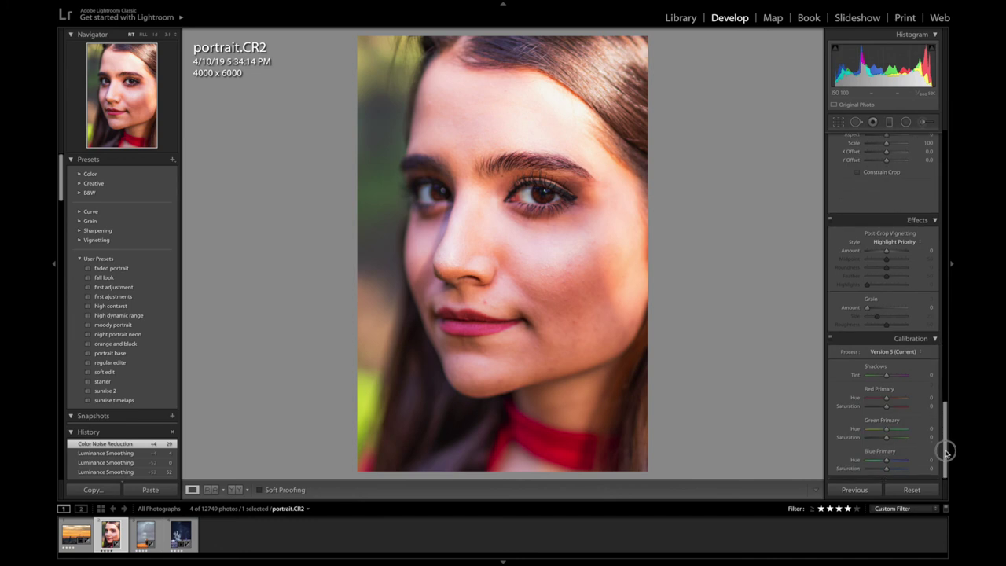